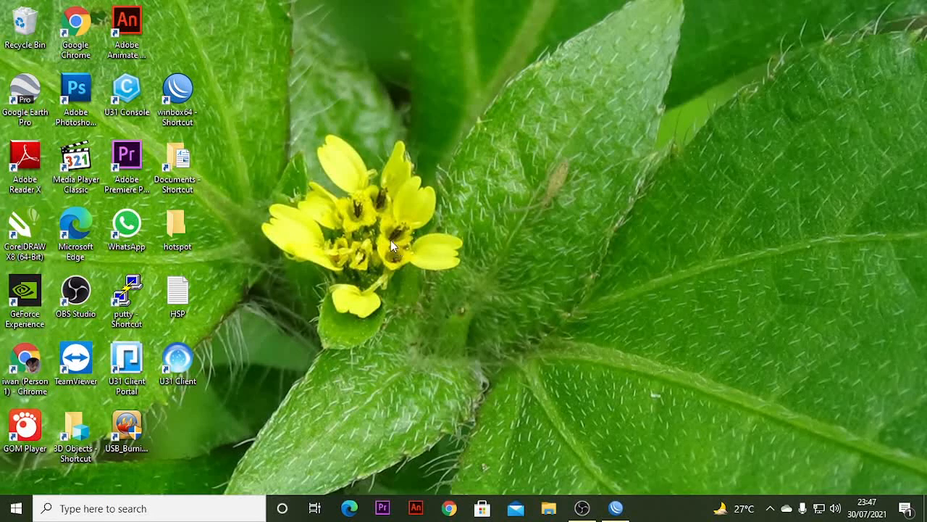
# Launch WinBox, connect to the router at 192.168.2.254, and select the pppoe-tester interface.
pyautogui.doubleClick(187, 91)
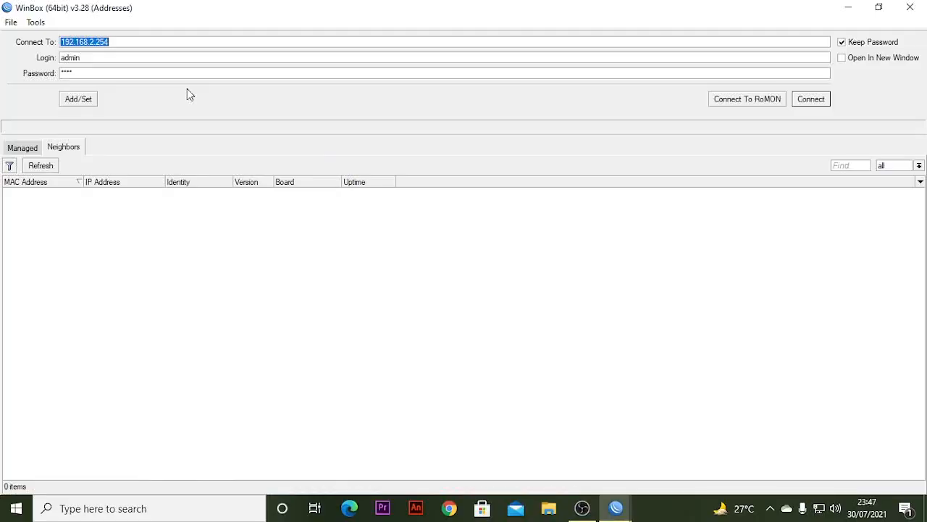
pyautogui.click(822, 104)
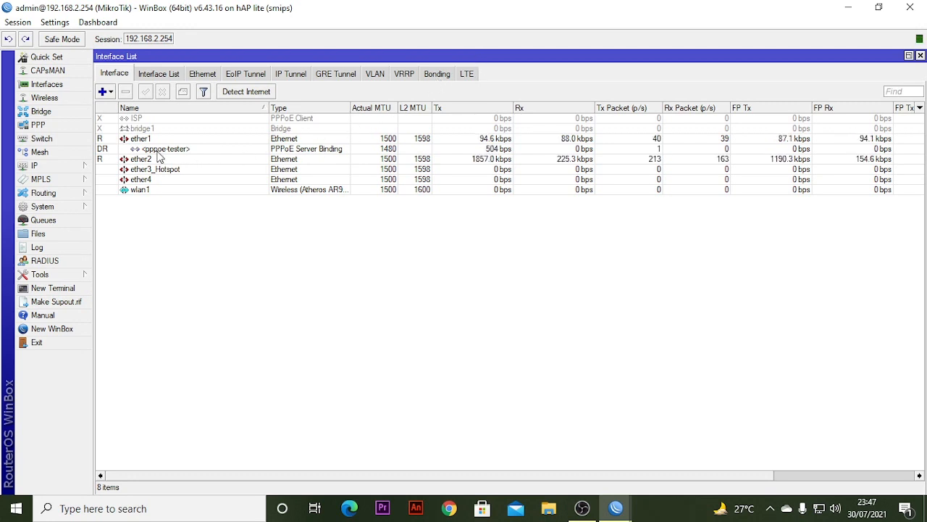
pyautogui.click(158, 151)
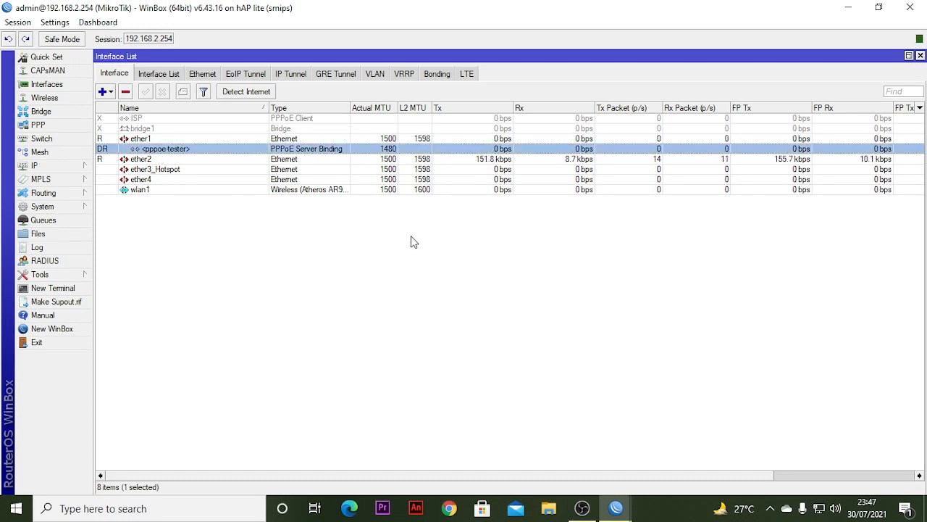
# In pppoe-tester's Status tab, copy the Remote Address 192.168.25.254.
pyautogui.doubleClick(162, 150)
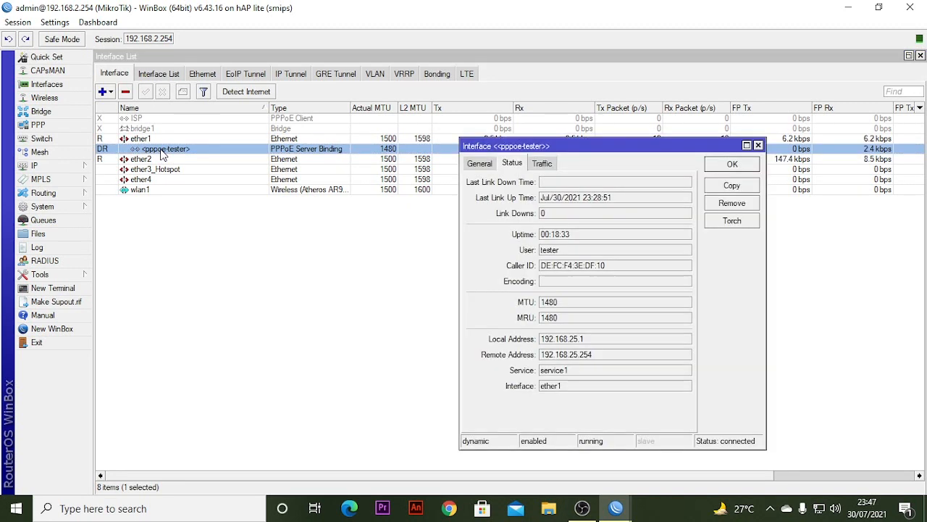
pyautogui.click(477, 165)
pyautogui.click(511, 164)
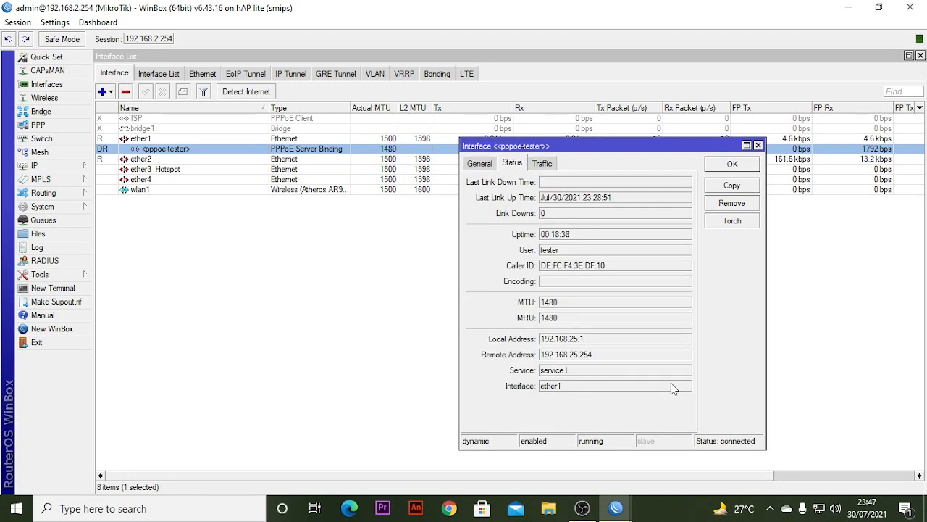
pyautogui.moveTo(610, 357); pyautogui.dragTo(530, 363)
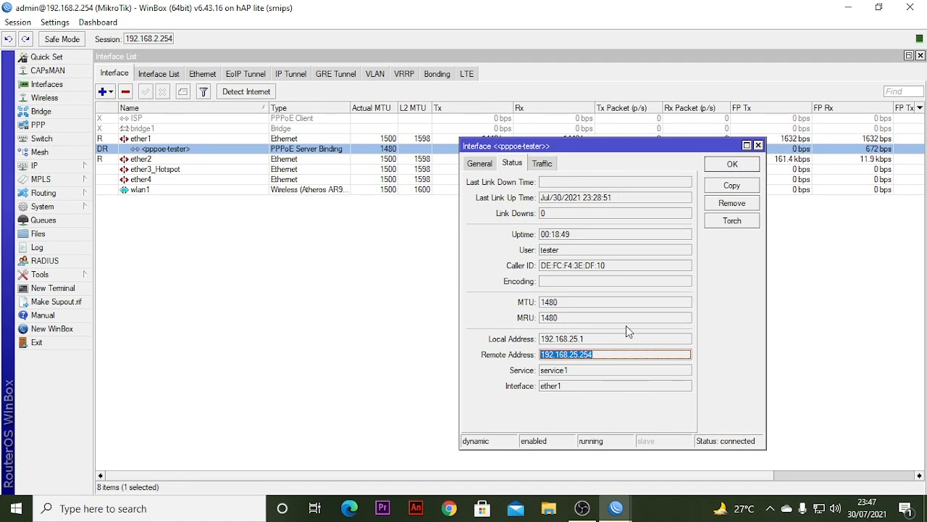
pyautogui.rightClick(555, 359)
pyautogui.click(588, 364)
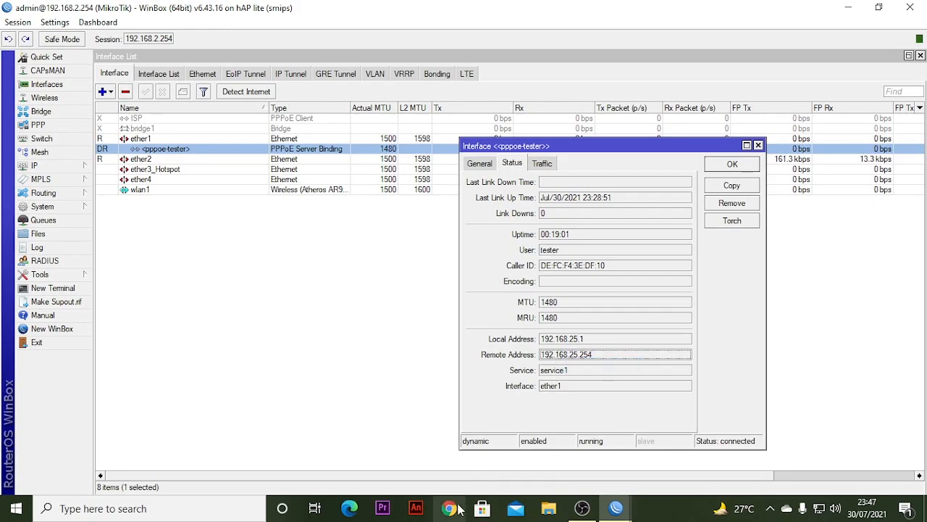
pyautogui.click(449, 509)
# In Chrome, paste the remote address with :8080 appended to load the Tenda login page.
pyautogui.click(416, 221)
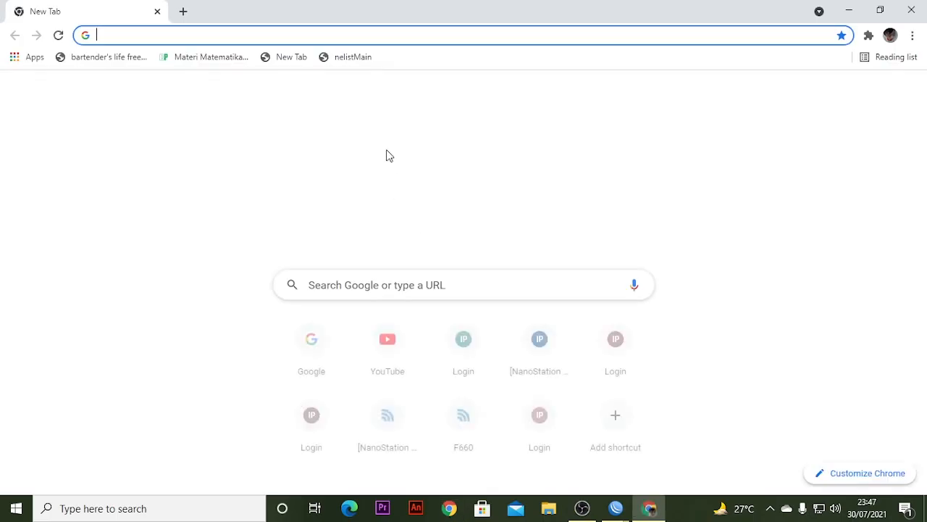
pyautogui.rightClick(319, 33)
pyautogui.click(407, 124)
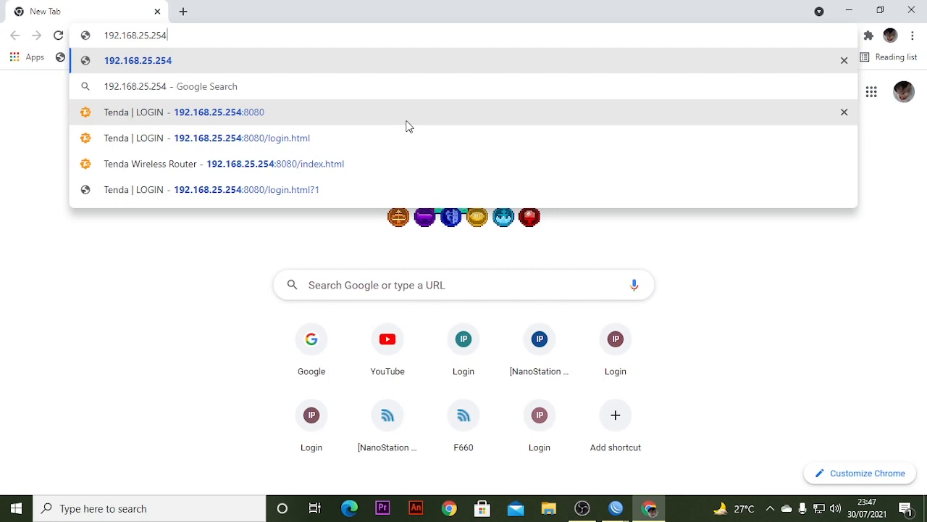
pyautogui.write(':')
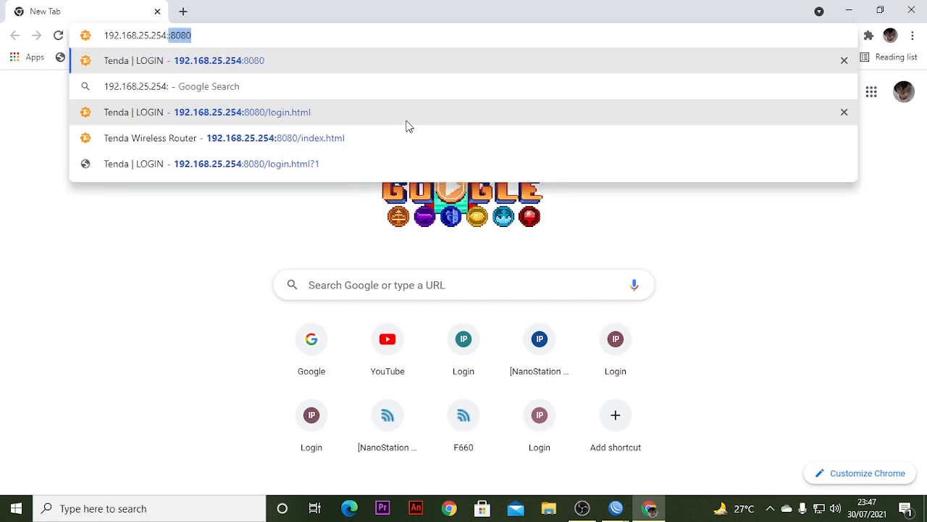
pyautogui.write('8080')
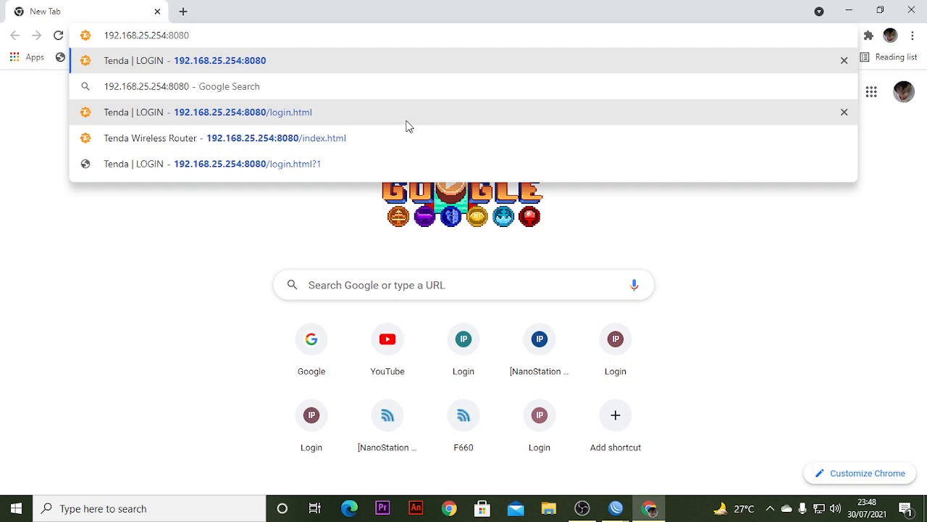
pyautogui.press('Return')
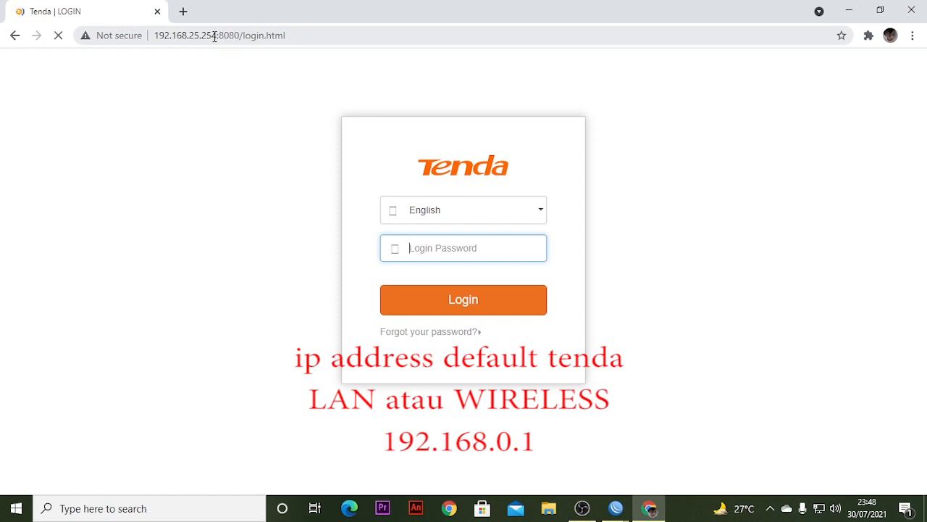
pyautogui.moveTo(213, 36); pyautogui.dragTo(201, 40)
pyautogui.click(226, 37)
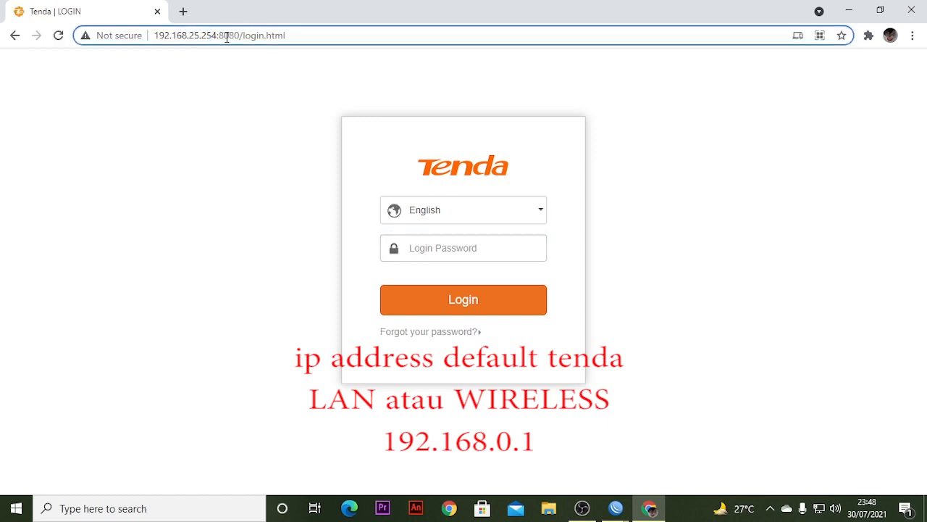
pyautogui.click(423, 251)
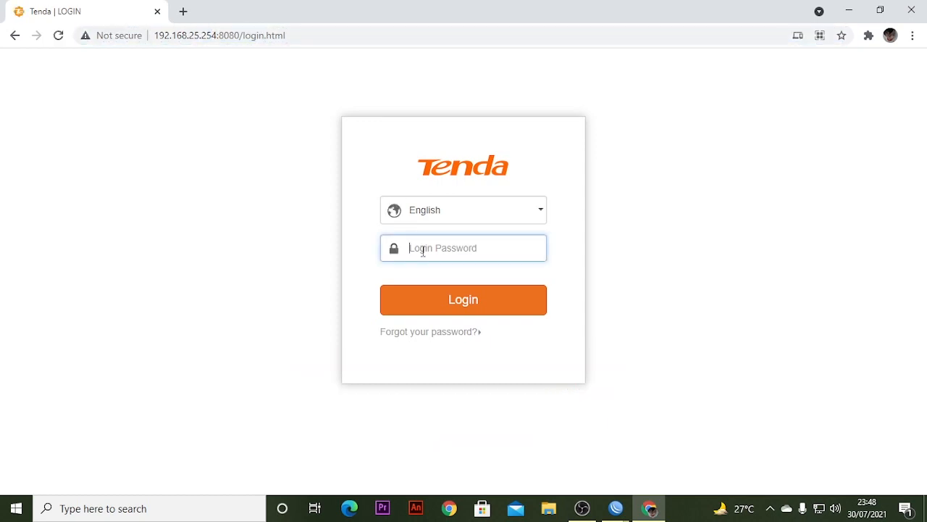
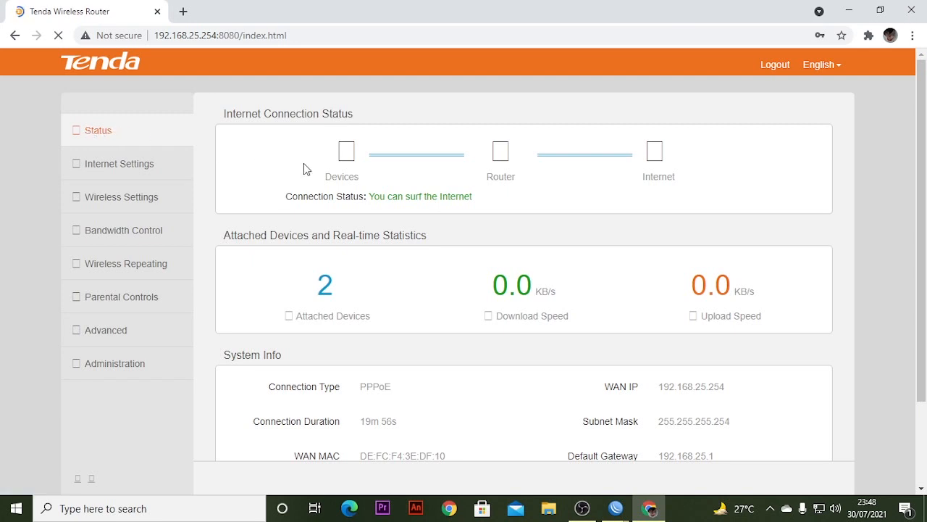
# Scroll the Status page and highlight the connection status message.
pyautogui.scroll(-3, 304, 168)
pyautogui.scroll(3, 304, 168)
pyautogui.moveTo(376, 198); pyautogui.dragTo(487, 200)
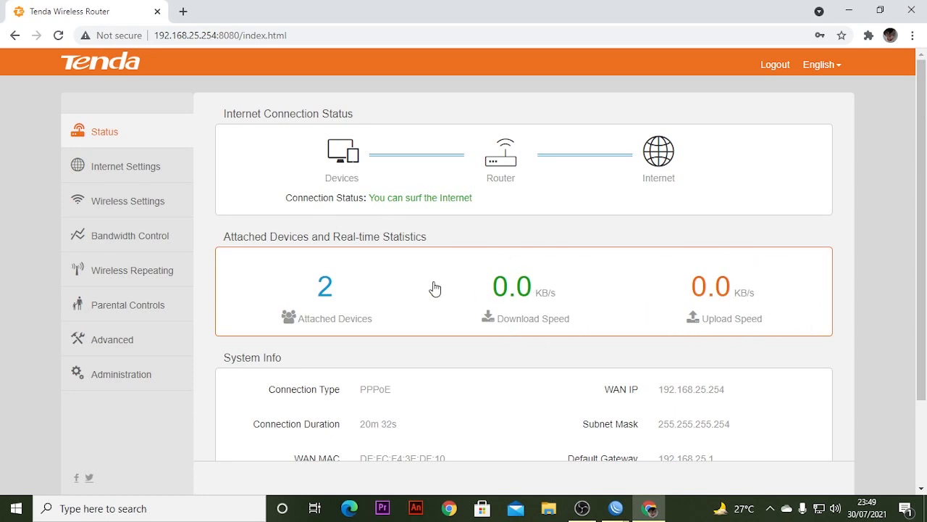
# In System Info, highlight the PPPoE type, connection duration, WAN MAC and WAN IP 192.168.25.254.
pyautogui.scroll(-3, 327, 293)
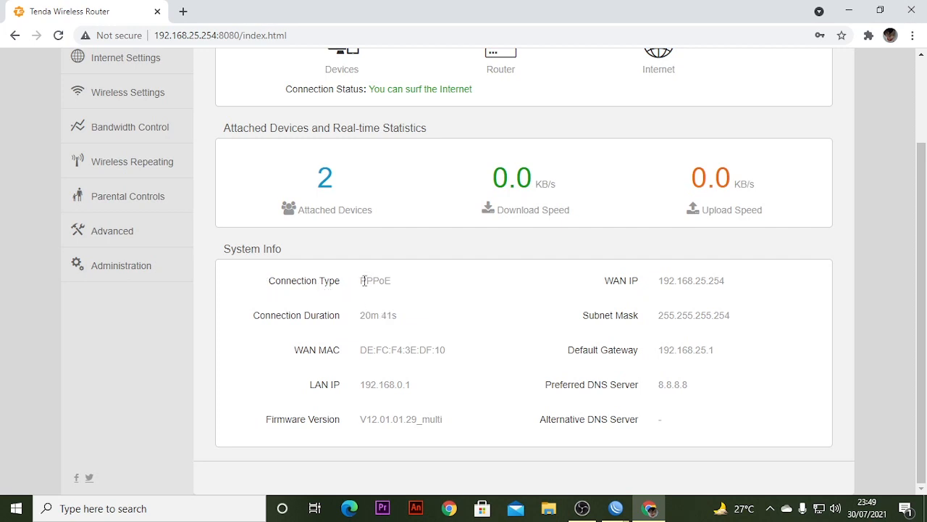
pyautogui.moveTo(363, 281); pyautogui.dragTo(398, 285)
pyautogui.moveTo(357, 312); pyautogui.dragTo(435, 325)
pyautogui.moveTo(360, 351); pyautogui.dragTo(452, 356)
pyautogui.moveTo(664, 280); pyautogui.dragTo(729, 283)
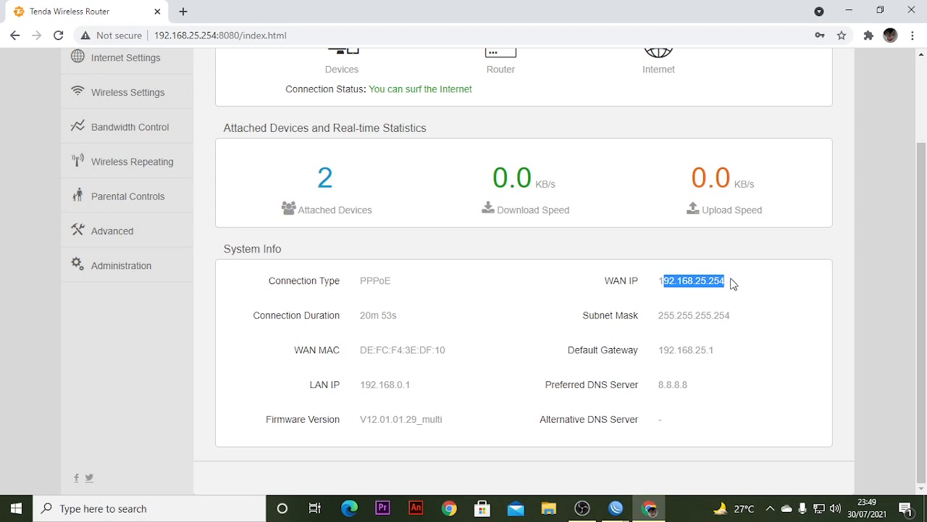
pyautogui.doubleClick(678, 281)
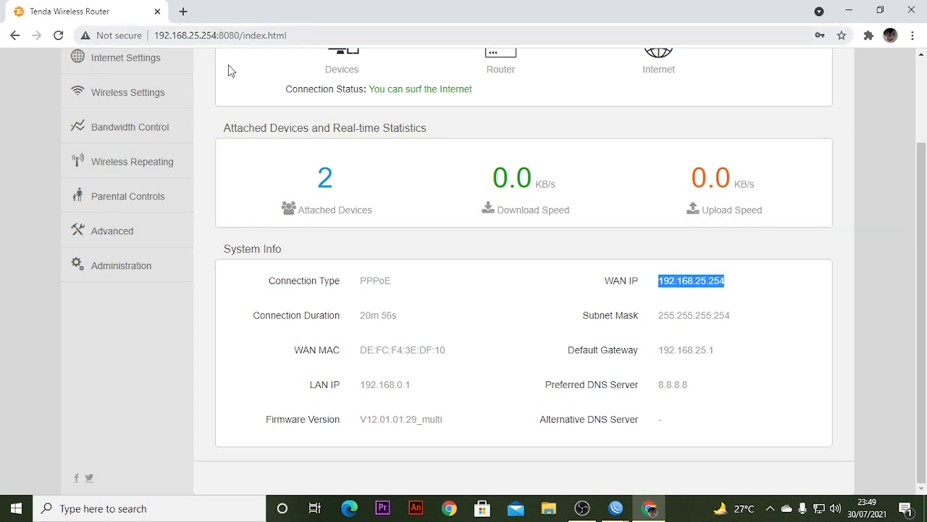
pyautogui.moveTo(616, 508)
pyautogui.click(558, 439)
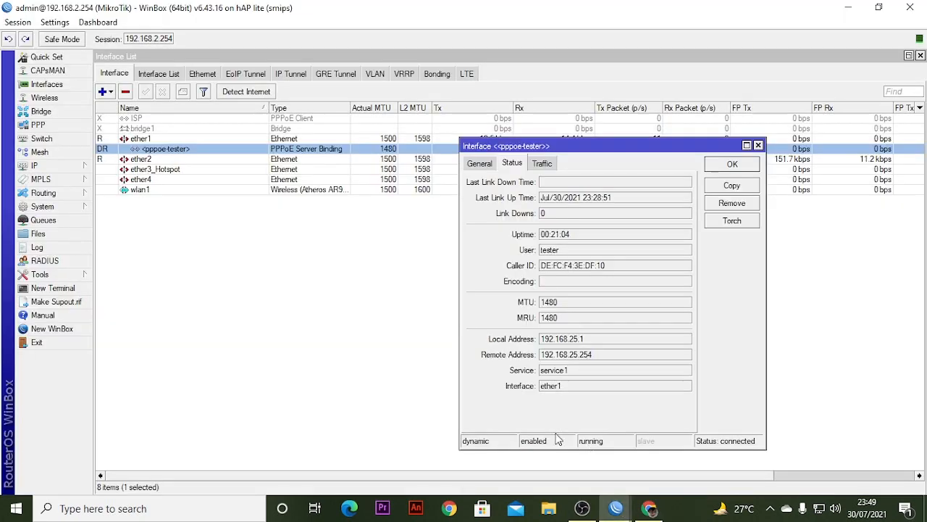
pyautogui.click(562, 357)
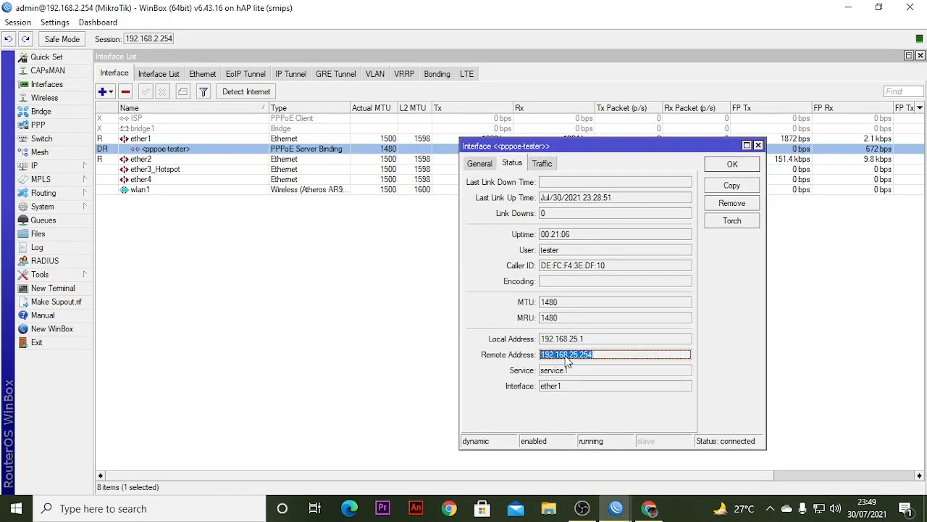
pyautogui.click(650, 510)
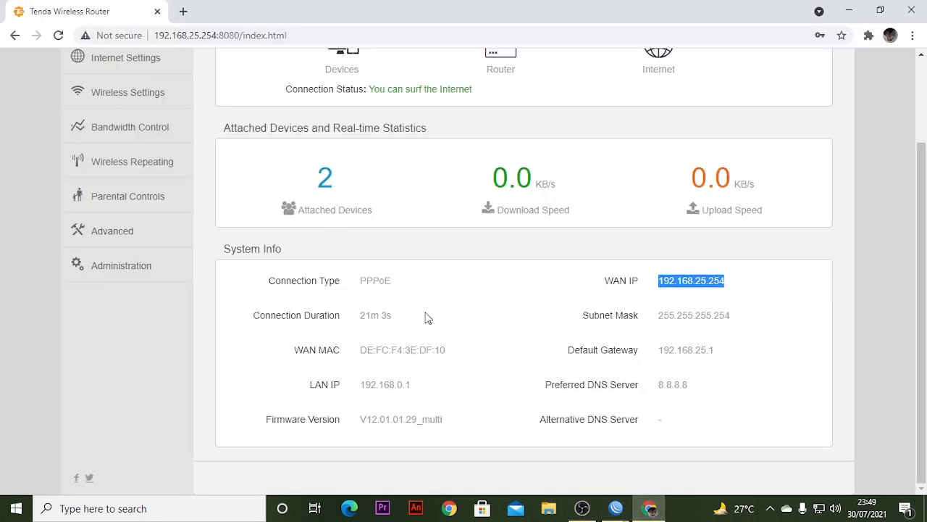
pyautogui.scroll(2, 425, 316)
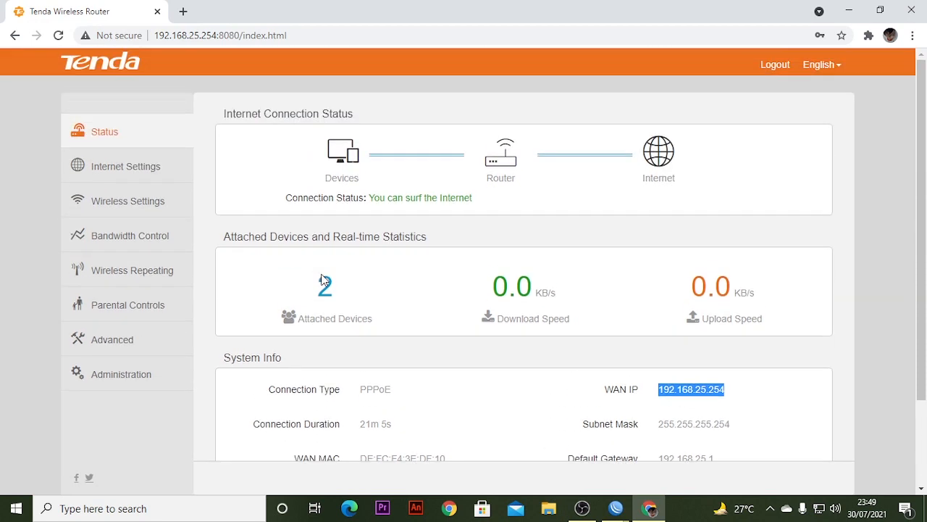
# Check the PPPoE user name and password in Internet Settings, then return to WinBox.
pyautogui.click(119, 178)
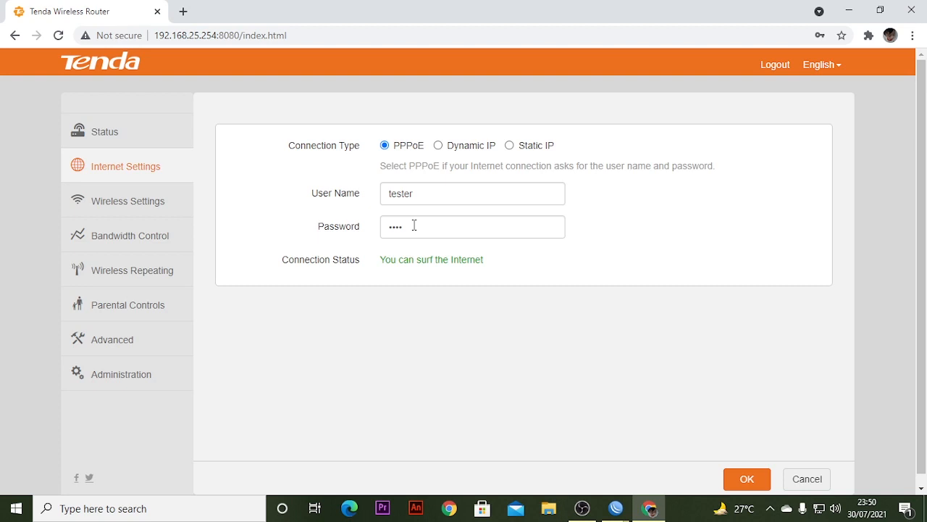
pyautogui.click(420, 191)
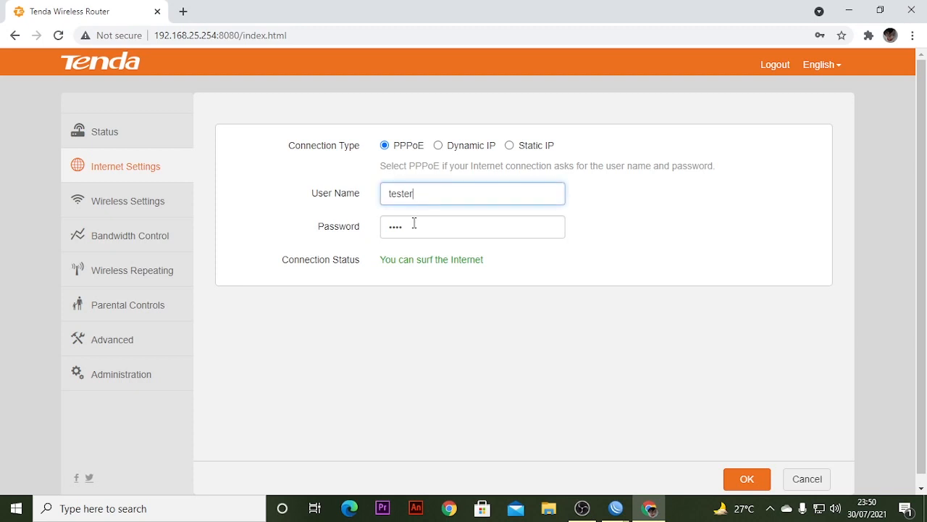
pyautogui.click(420, 230)
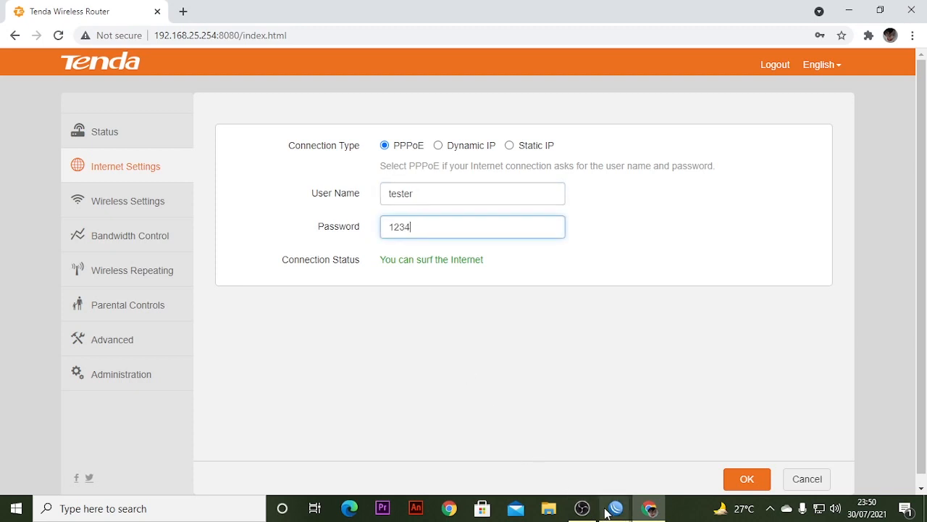
pyautogui.moveTo(616, 507)
pyautogui.click(660, 442)
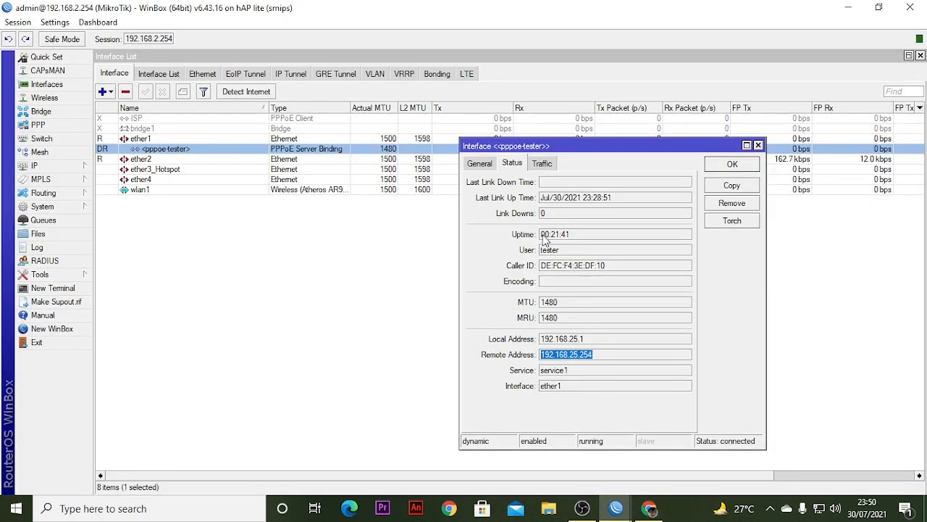
# Select the PPPoE user name in pppoe-tester's details, then close the interface dialog.
pyautogui.click(561, 252)
pyautogui.doubleClick(561, 251)
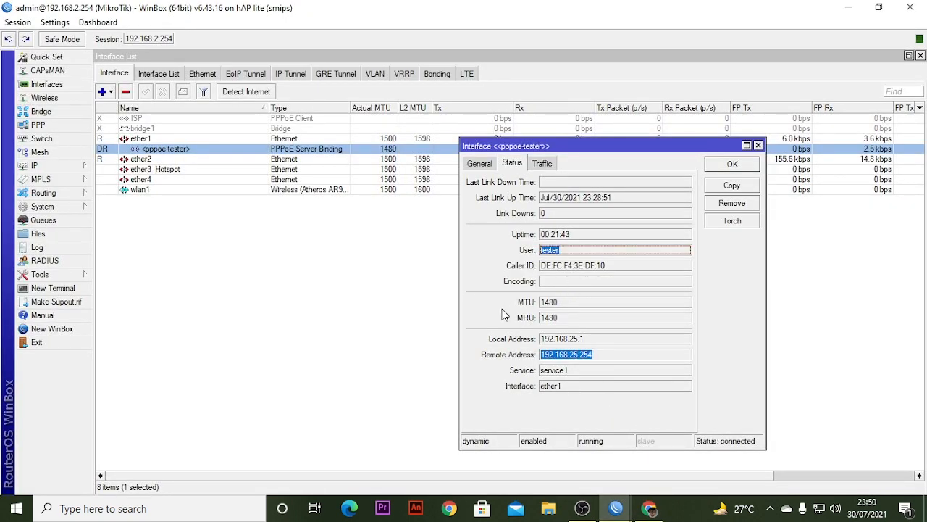
pyautogui.click(580, 360)
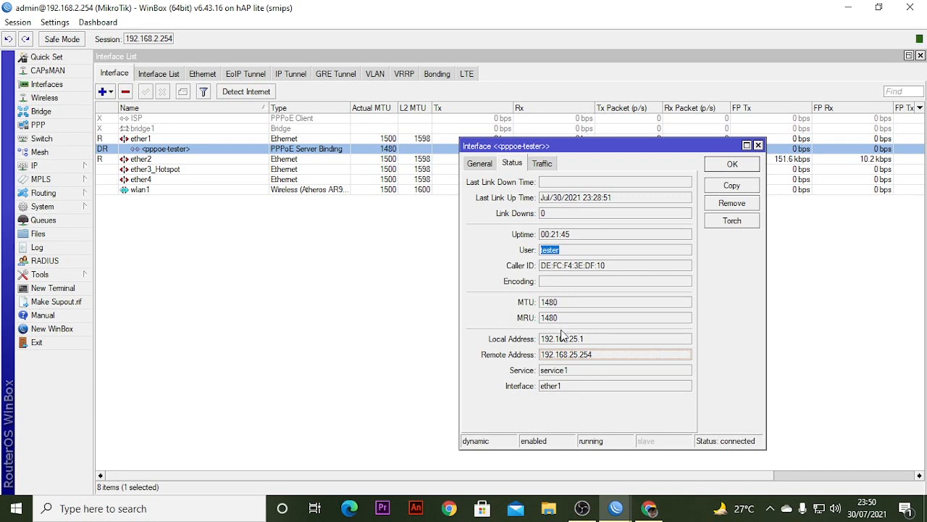
pyautogui.click(759, 145)
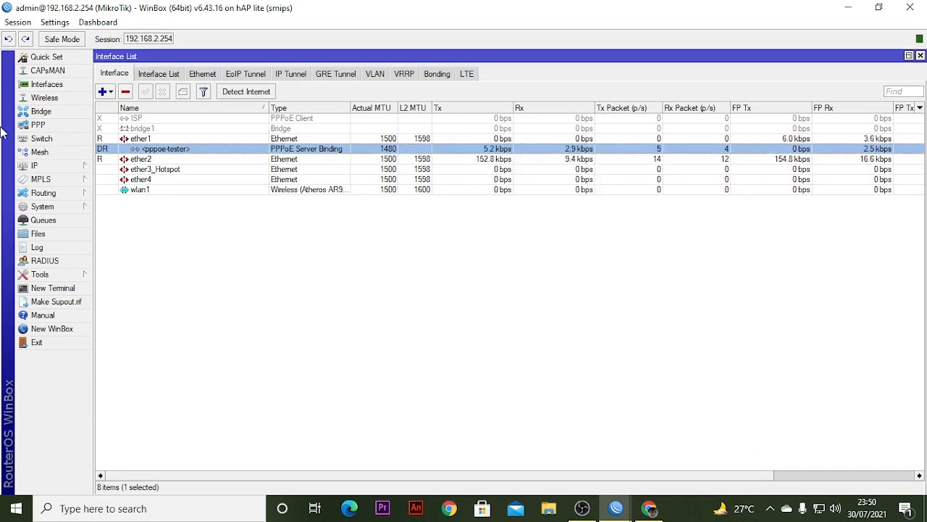
# Inspect the user's PPP secret (profile 'profil 4M'), close the PPP windows, and return to Chrome.
pyautogui.click(37, 125)
pyautogui.click(210, 169)
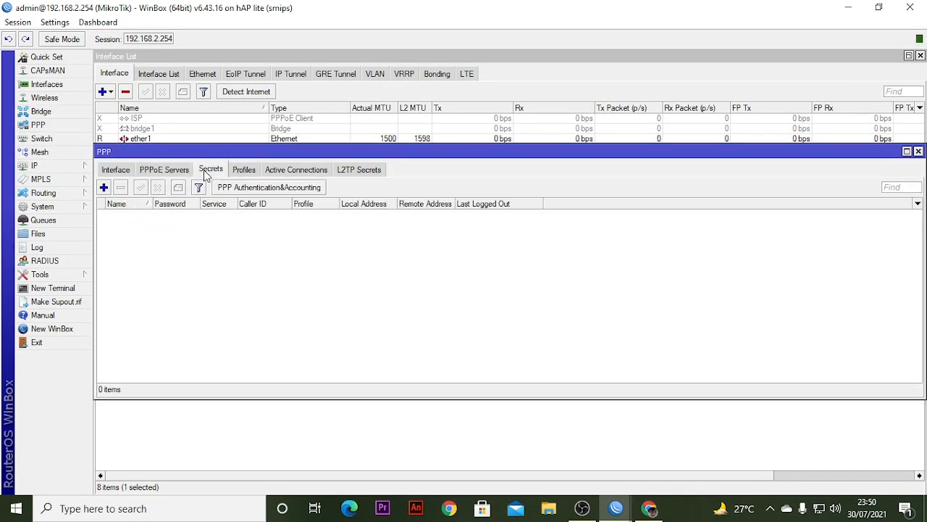
pyautogui.click(176, 215)
pyautogui.doubleClick(179, 215)
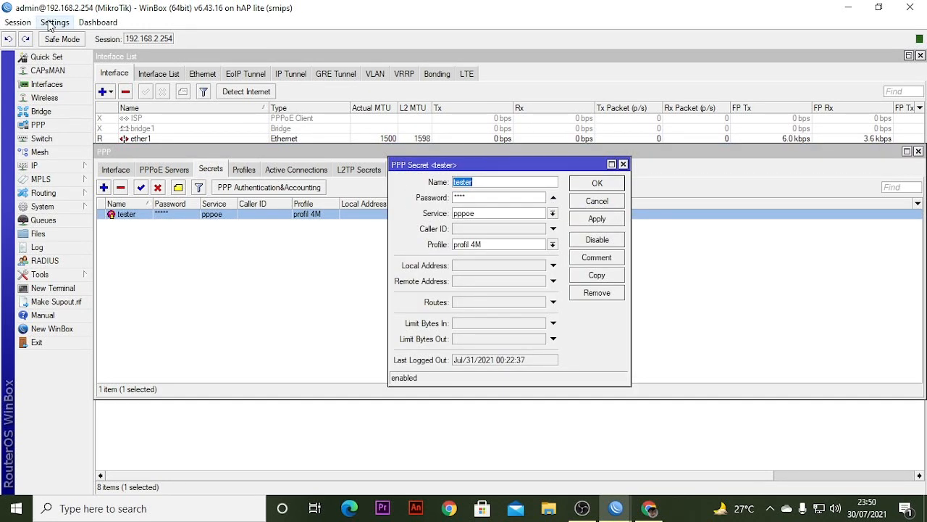
pyautogui.click(623, 165)
pyautogui.click(918, 150)
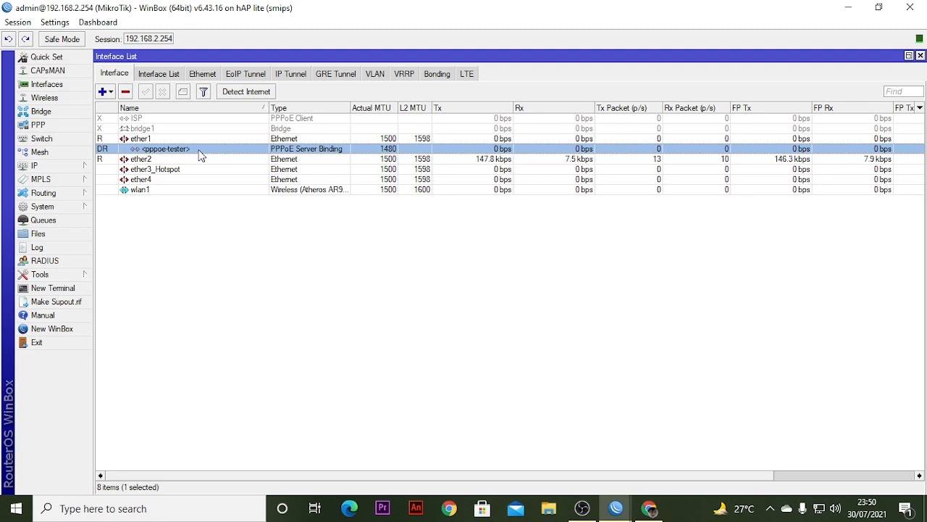
pyautogui.click(649, 508)
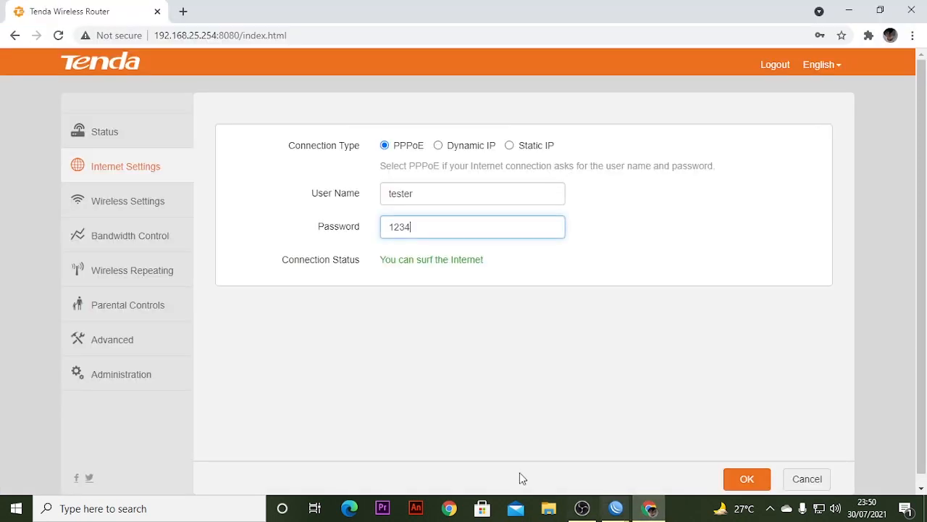
# Preview the Dynamic IP and Static IP WAN fields, revert to PPPoE, and open Wireless Settings.
pyautogui.click(438, 146)
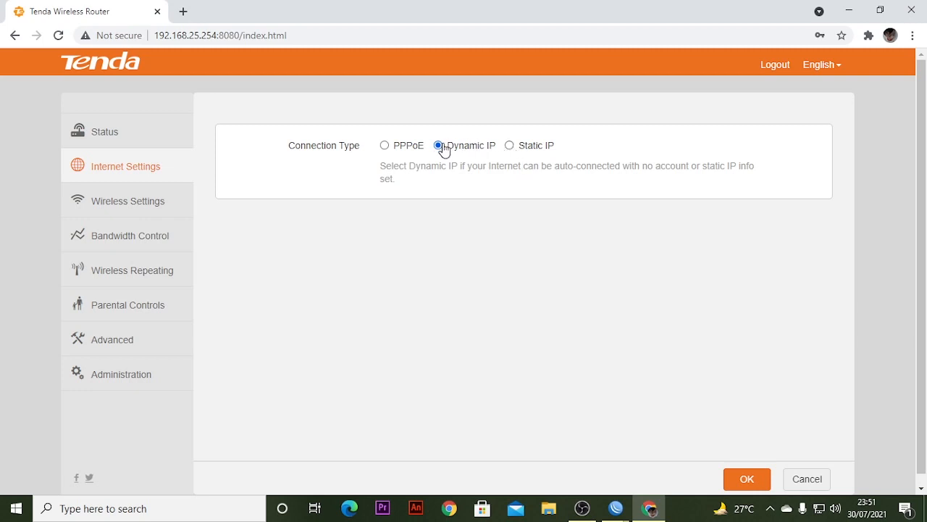
pyautogui.click(510, 146)
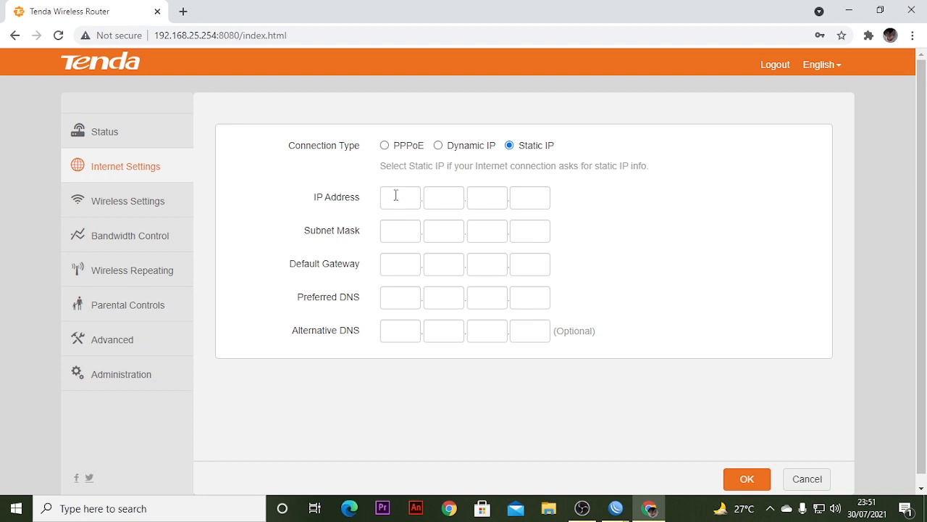
pyautogui.click(435, 196)
pyautogui.click(489, 193)
pyautogui.click(515, 193)
pyautogui.click(397, 200)
pyautogui.click(397, 239)
pyautogui.click(403, 198)
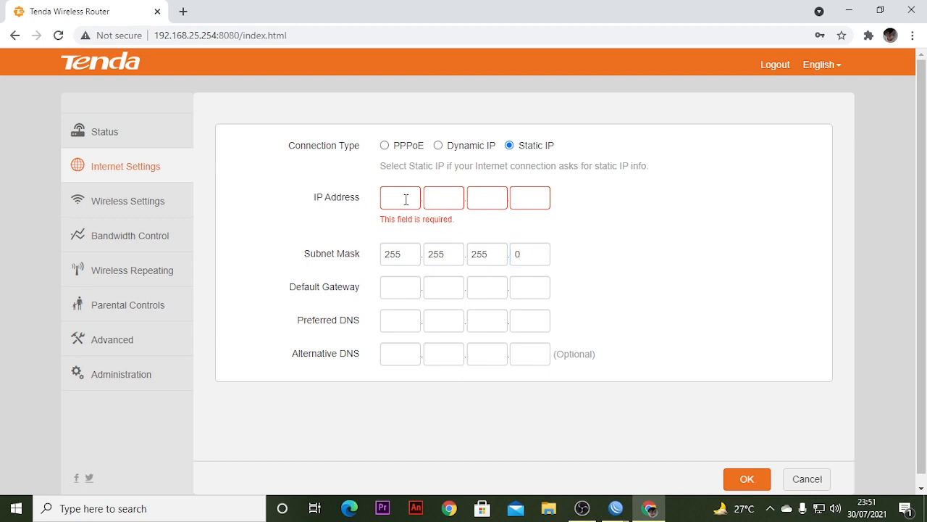
pyautogui.click(384, 147)
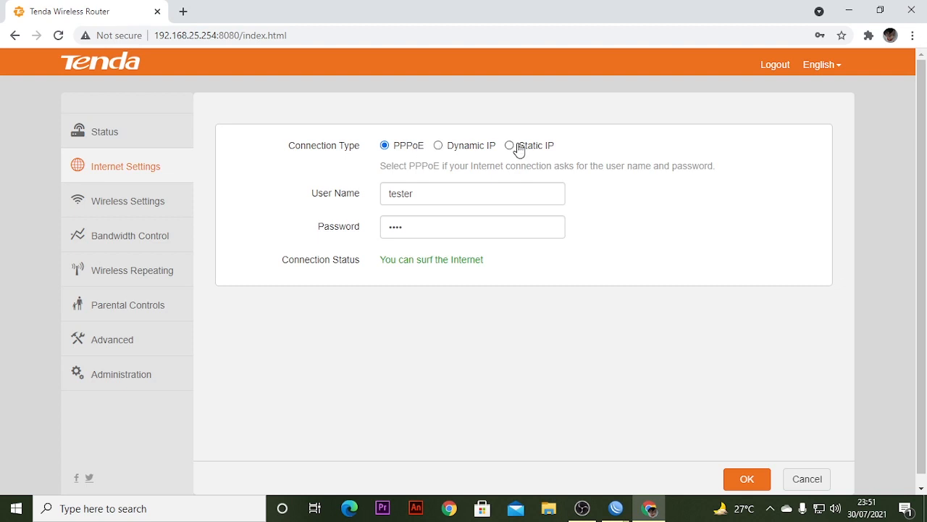
pyautogui.click(129, 197)
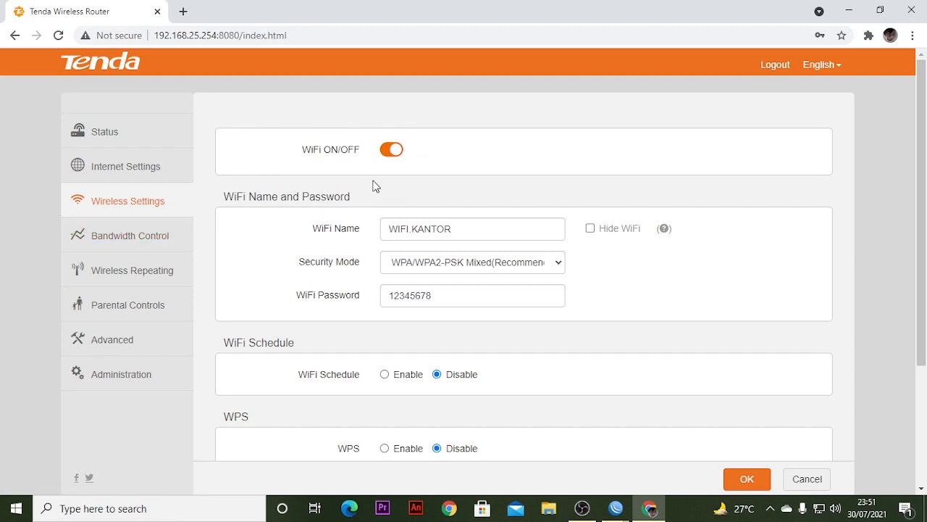
pyautogui.click(390, 152)
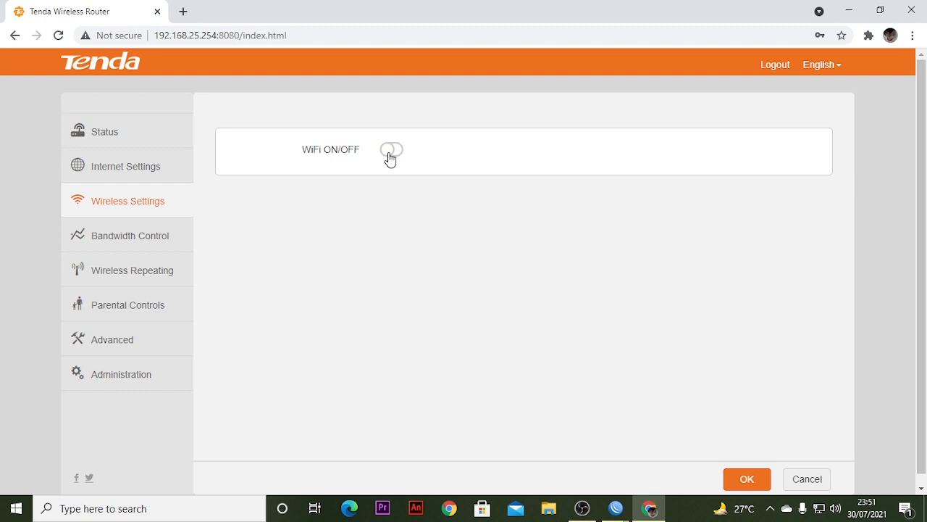
pyautogui.click(390, 152)
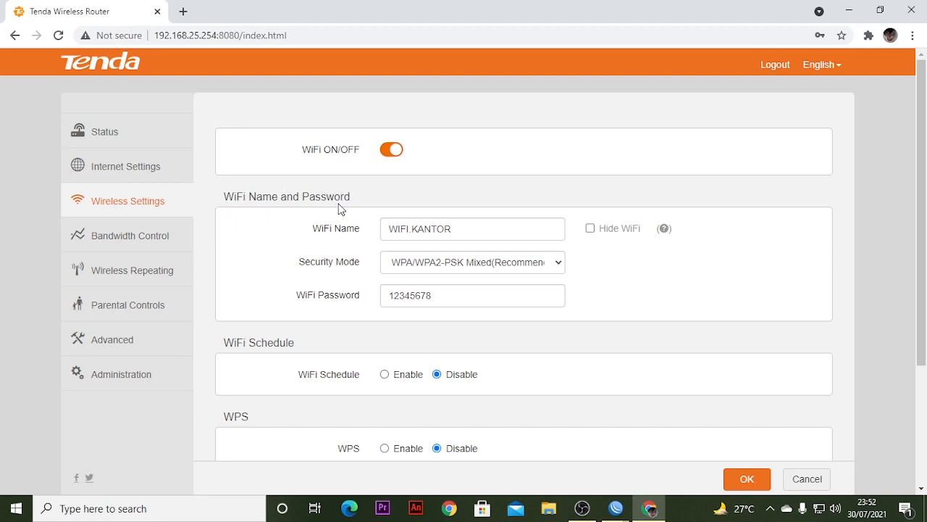
pyautogui.moveTo(464, 230); pyautogui.dragTo(367, 233)
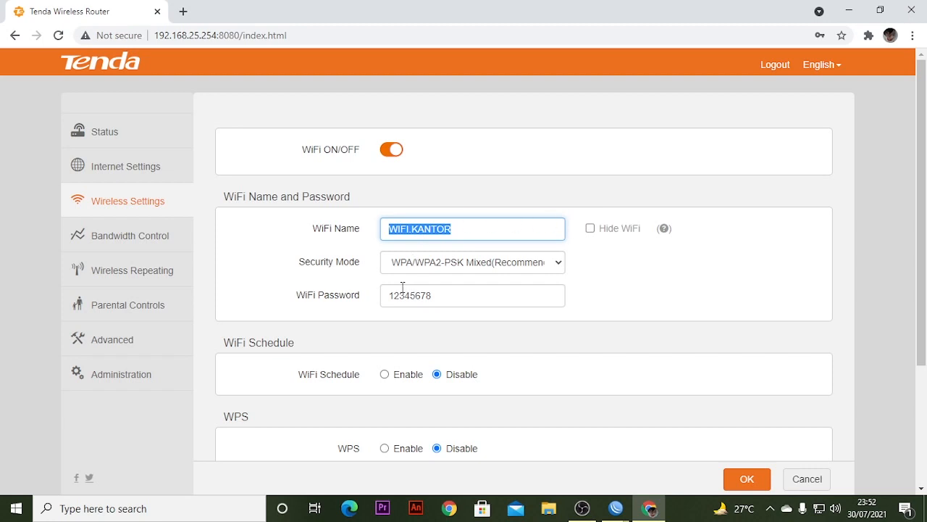
# Keep WPA/WPA2-PSK Mixed as the security mode and review the WiFi password.
pyautogui.click(415, 265)
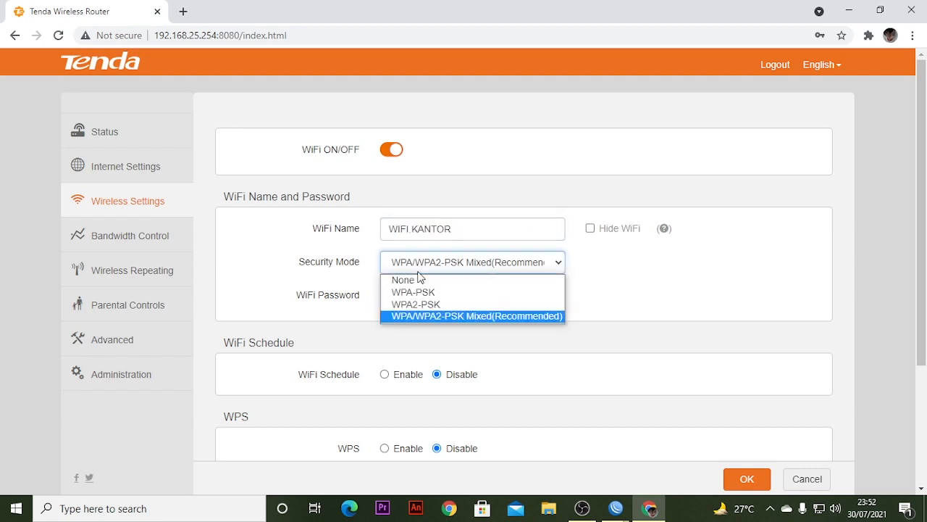
pyautogui.click(434, 315)
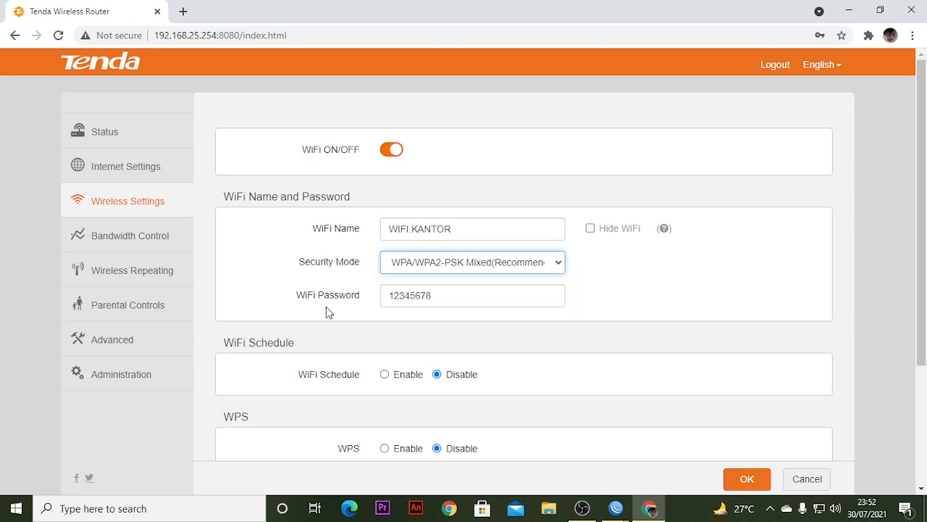
pyautogui.click(400, 265)
pyautogui.click(403, 319)
pyautogui.moveTo(294, 299); pyautogui.dragTo(377, 307)
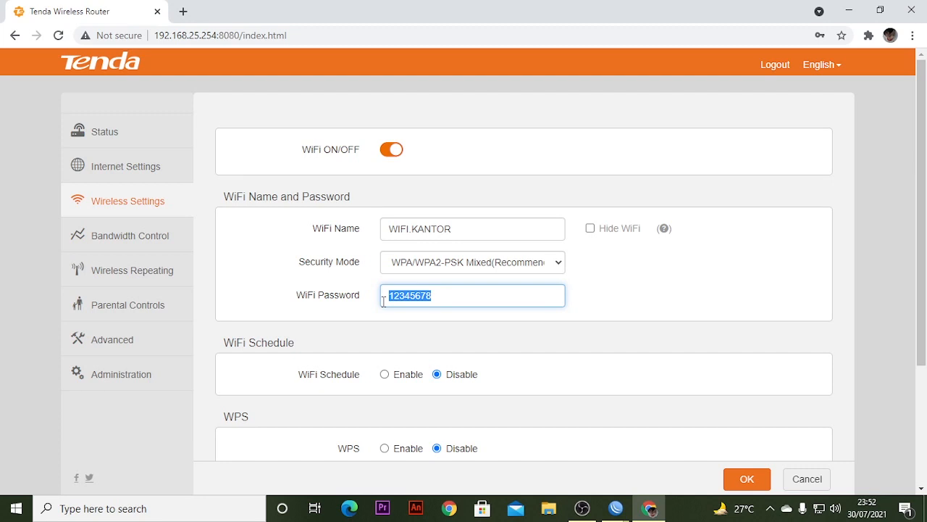
pyautogui.click(598, 251)
# Tick Hide WiFi for WIFI.KANTOR and scroll down to Wireless Parameters.
pyautogui.click(592, 234)
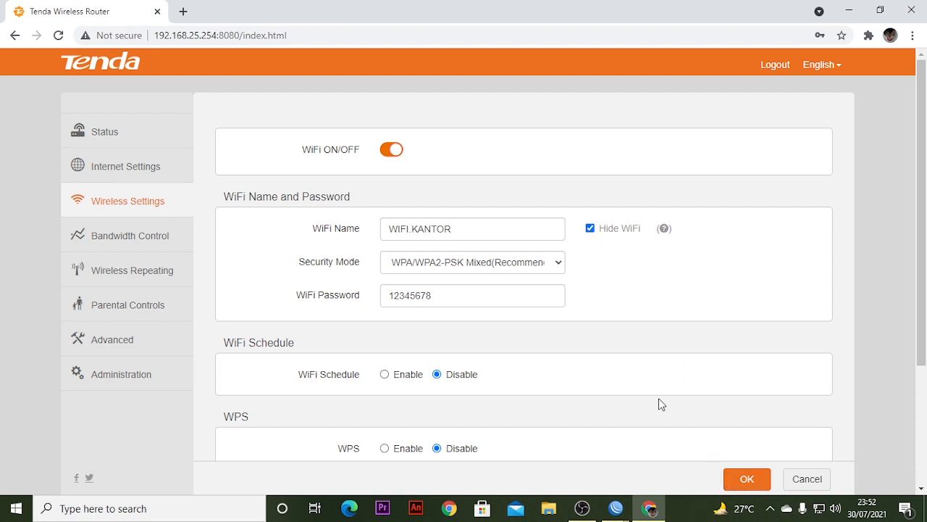
pyautogui.doubleClick(478, 230)
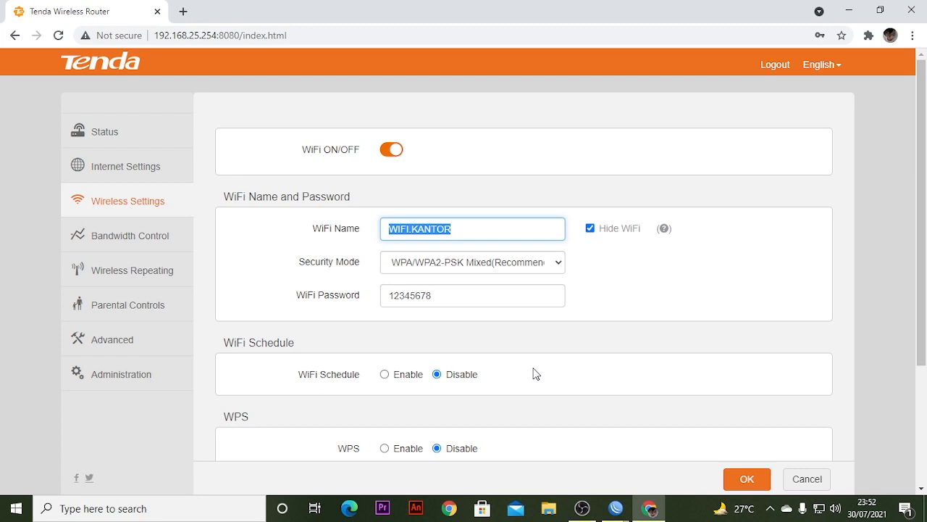
pyautogui.click(457, 226)
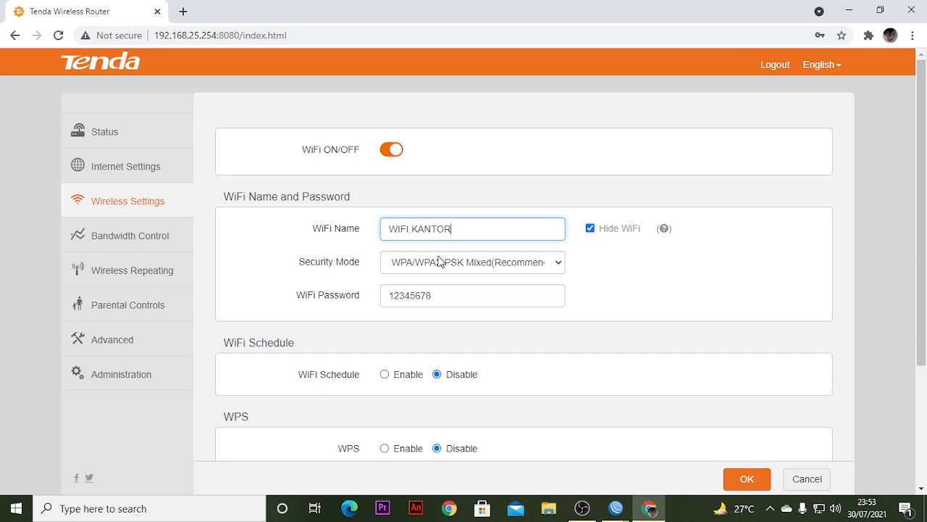
pyautogui.scroll(-3, 391, 317)
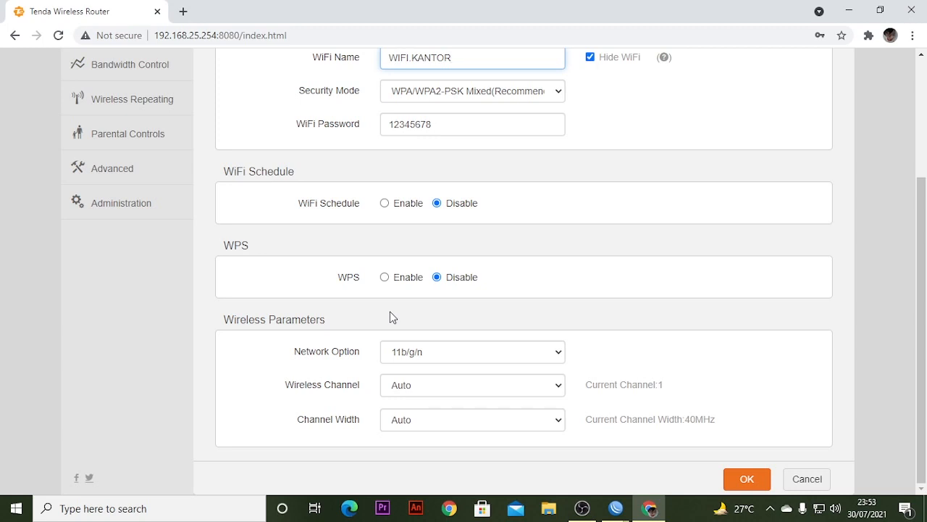
pyautogui.click(384, 206)
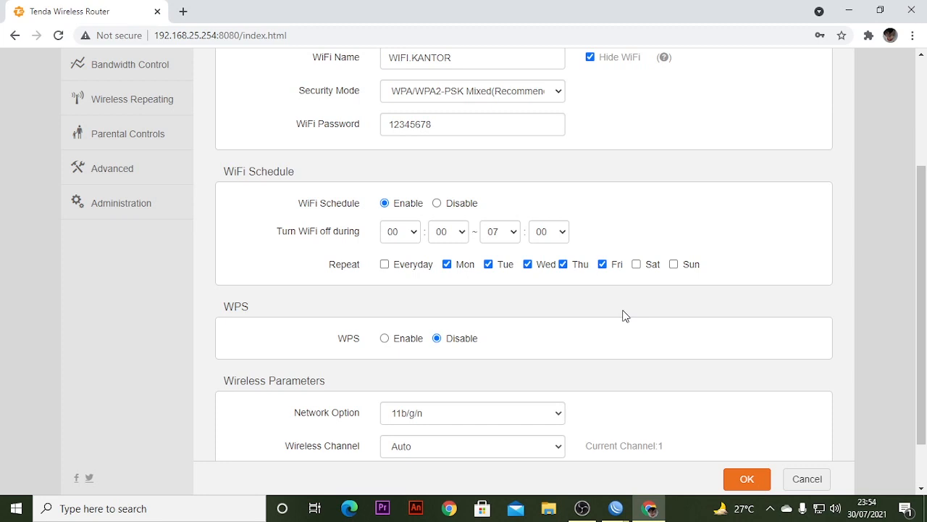
pyautogui.click(437, 206)
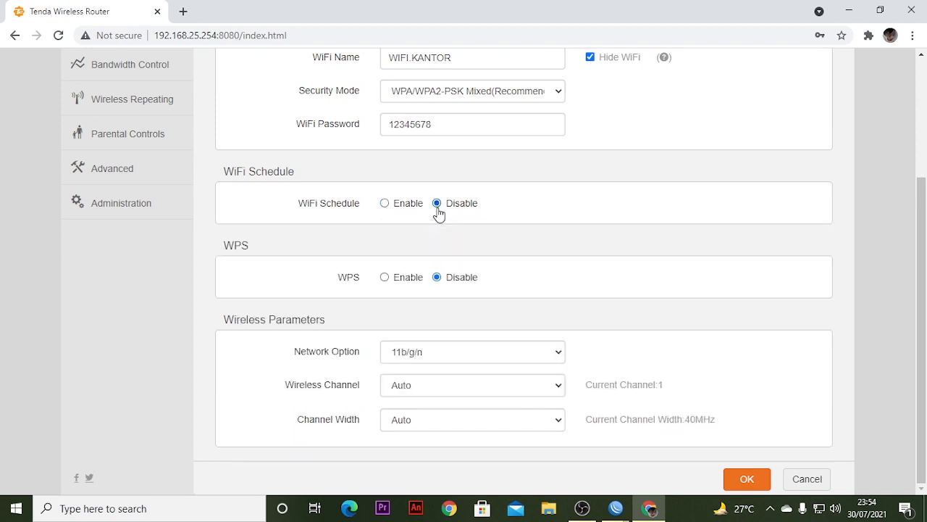
pyautogui.click(384, 279)
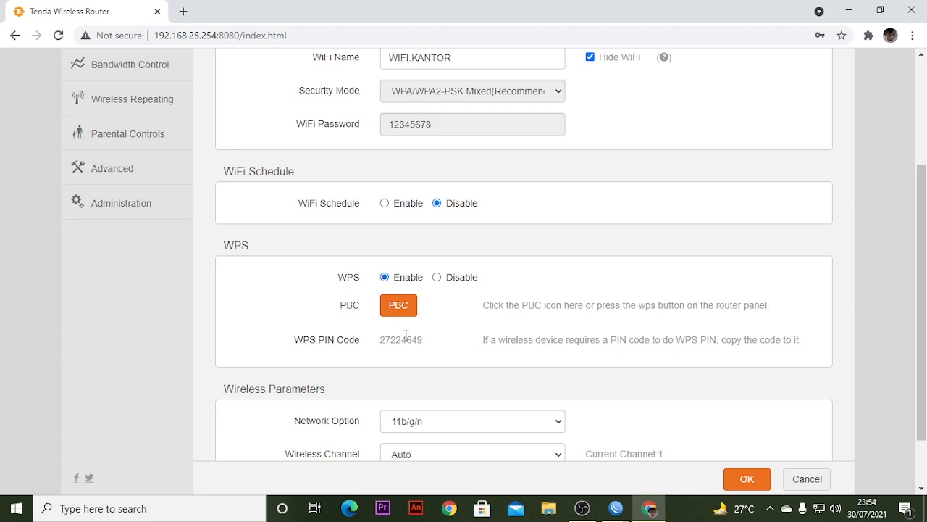
pyautogui.moveTo(424, 338); pyautogui.dragTo(381, 342)
pyautogui.click(431, 346)
pyautogui.moveTo(431, 345); pyautogui.dragTo(382, 350)
pyautogui.click(437, 278)
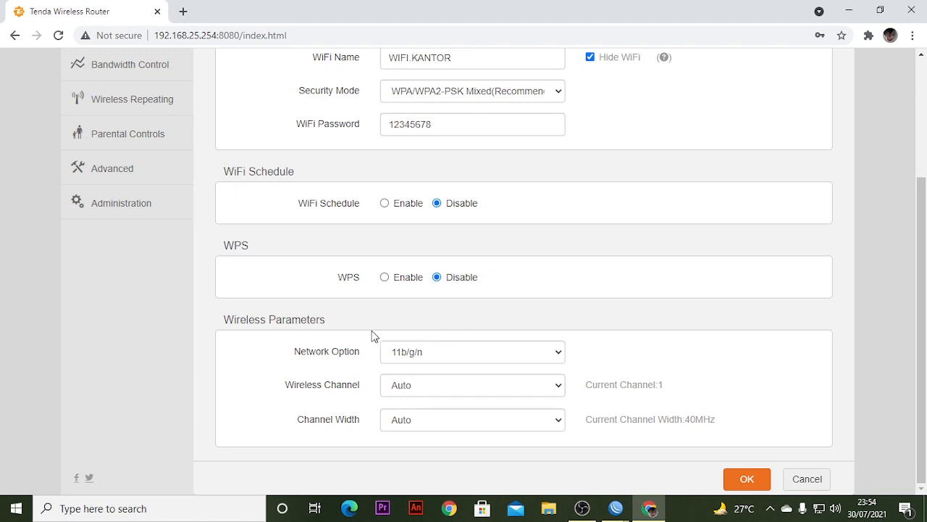
pyautogui.click(464, 355)
pyautogui.click(464, 355)
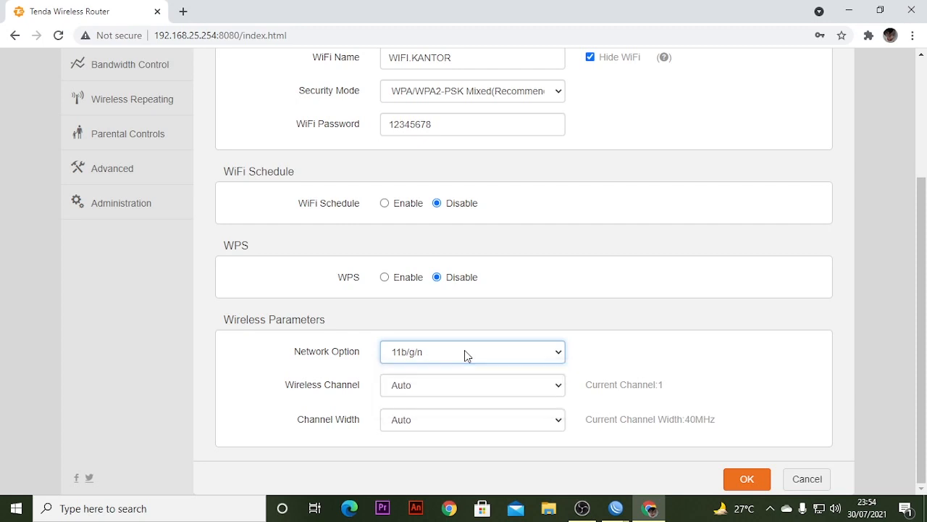
pyautogui.click(465, 355)
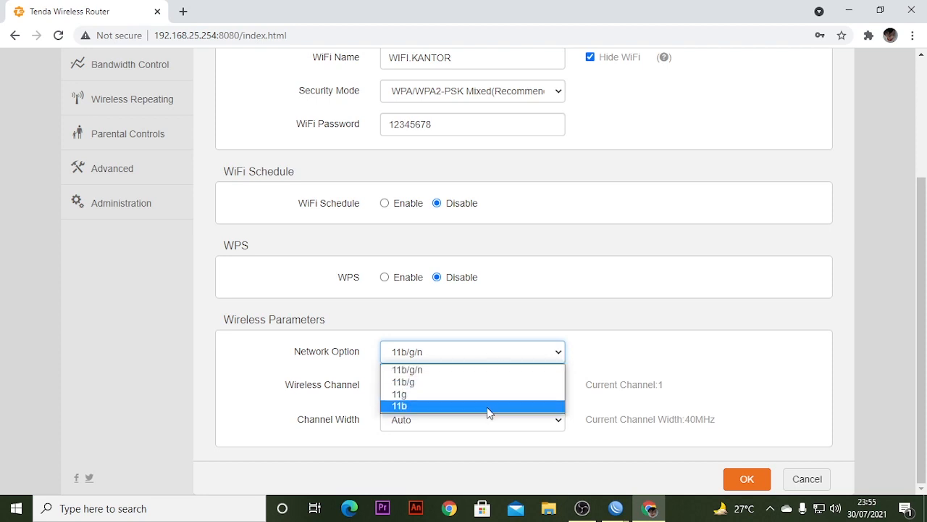
pyautogui.click(465, 371)
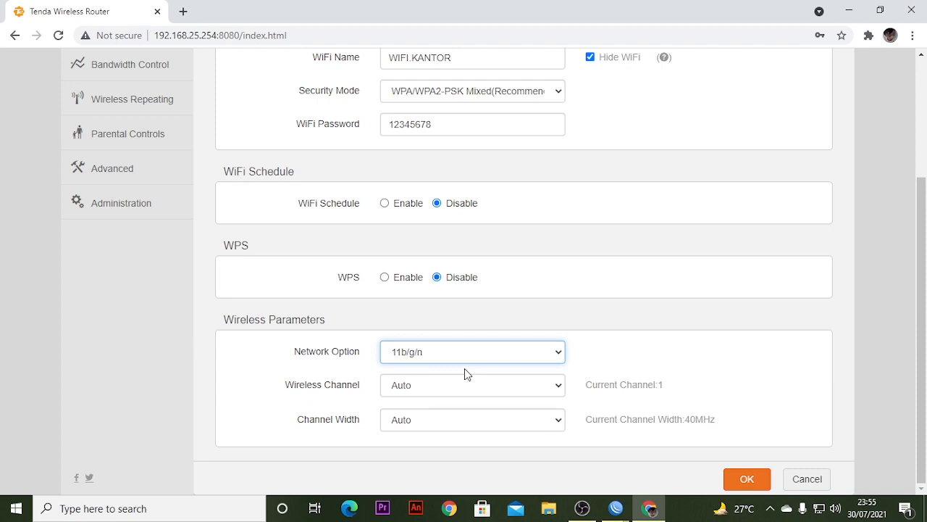
pyautogui.click(457, 354)
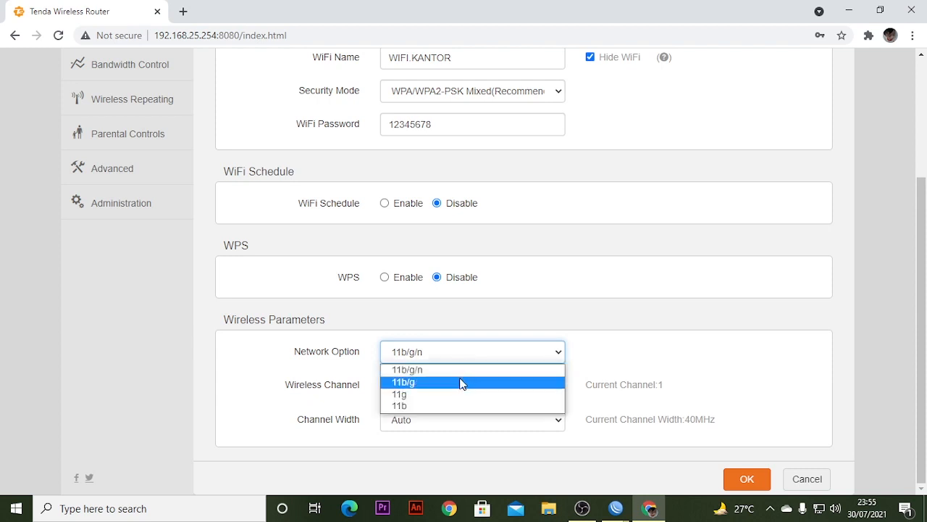
pyautogui.click(451, 329)
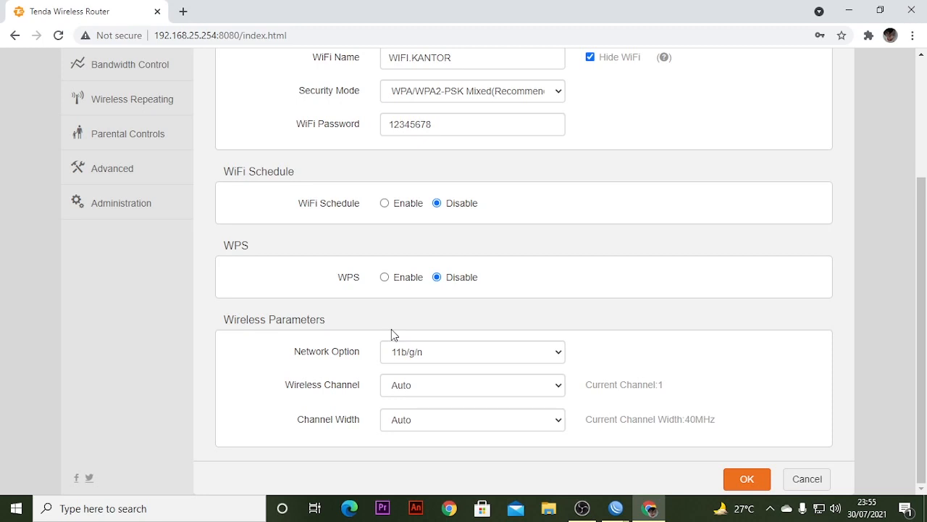
pyautogui.click(423, 358)
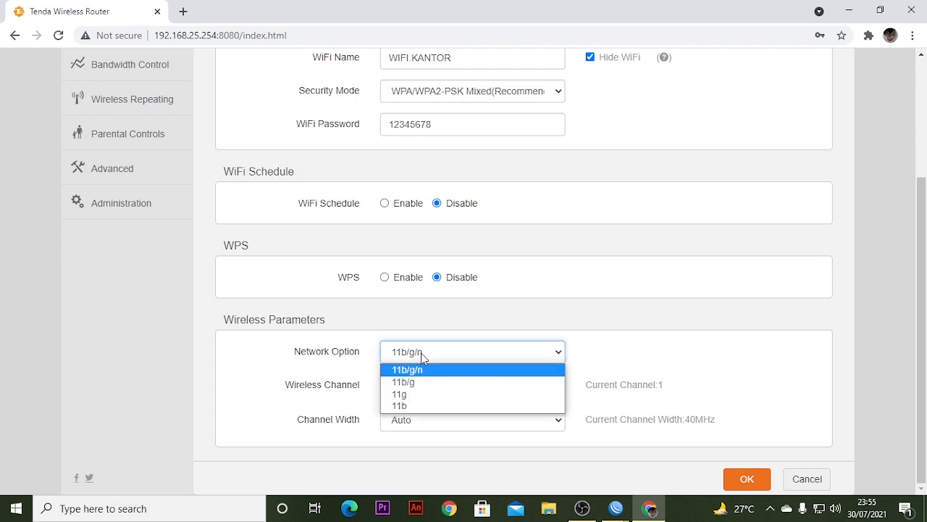
pyautogui.click(422, 356)
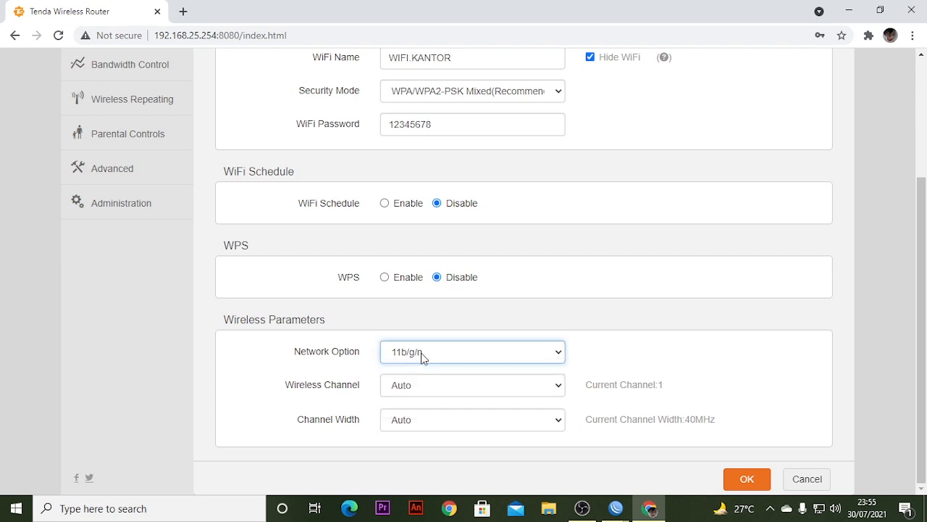
pyautogui.click(423, 358)
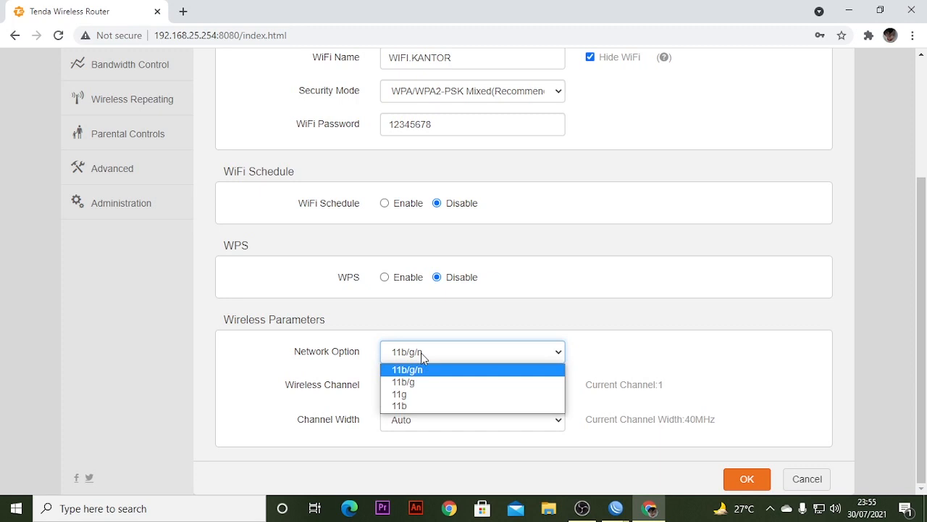
pyautogui.click(421, 353)
pyautogui.click(400, 388)
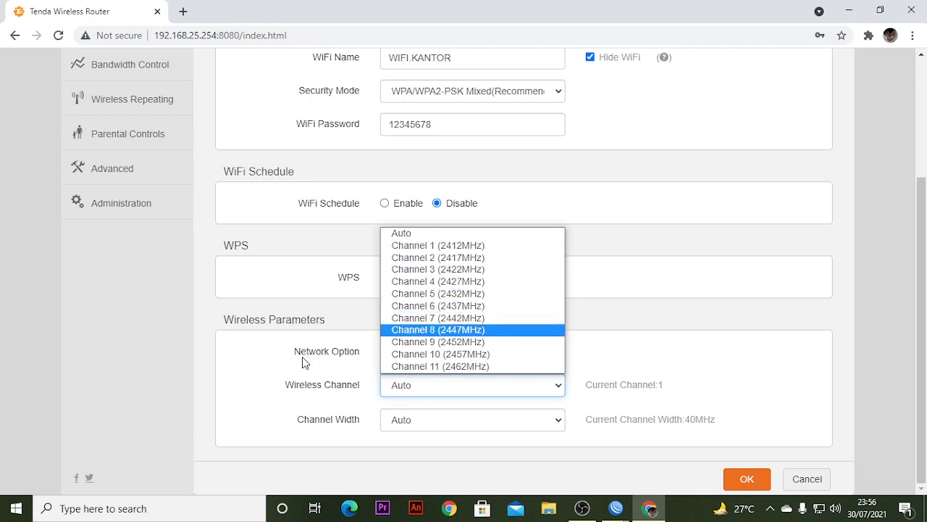
pyautogui.click(216, 391)
pyautogui.click(419, 426)
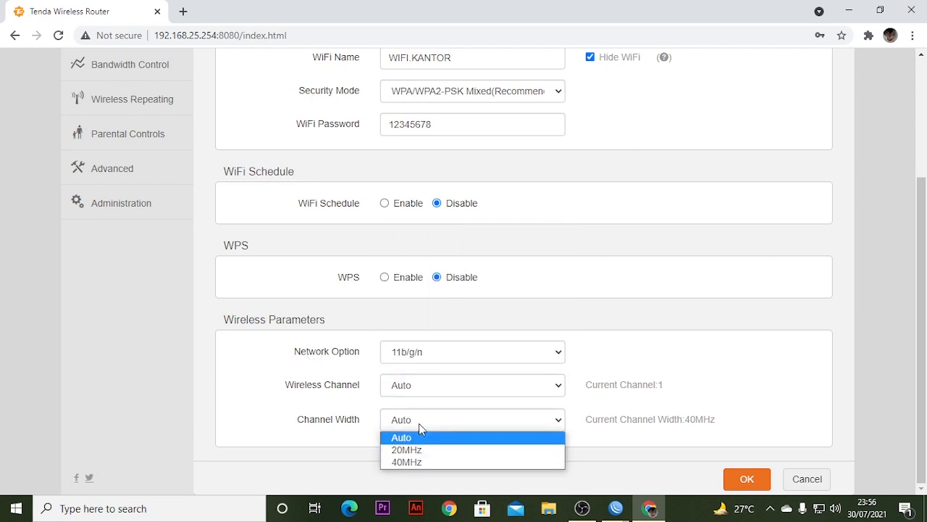
pyautogui.click(419, 423)
pyautogui.click(419, 423)
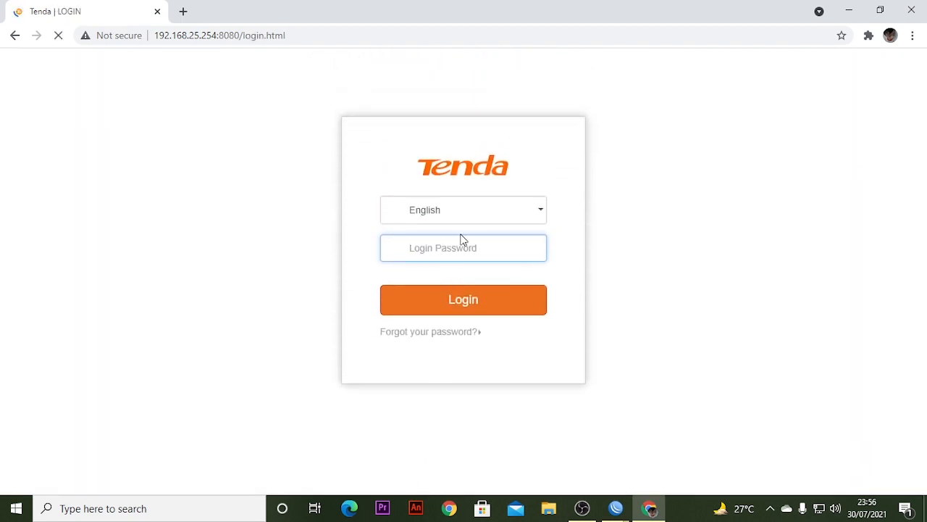
# Log back in with the admin password, browse Wireless Settings, then go to Bandwidth Control.
pyautogui.press('Return')
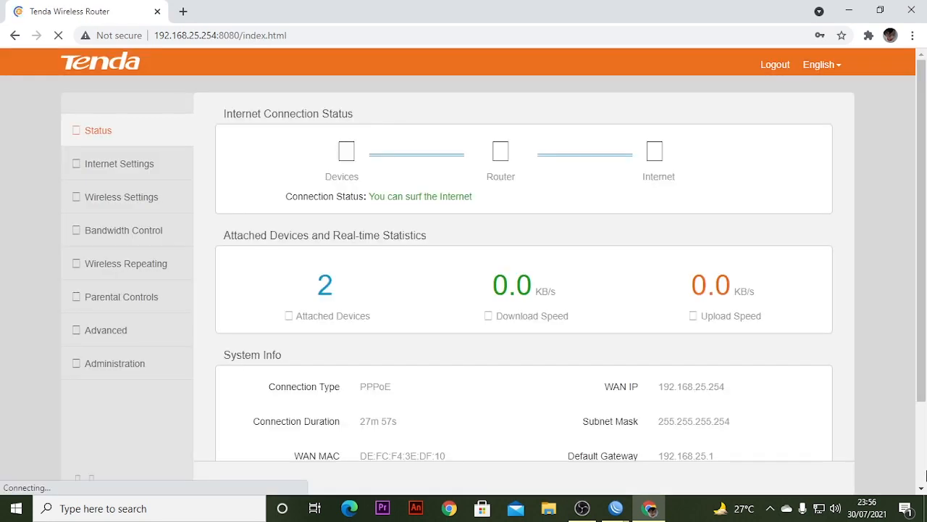
pyautogui.click(84, 206)
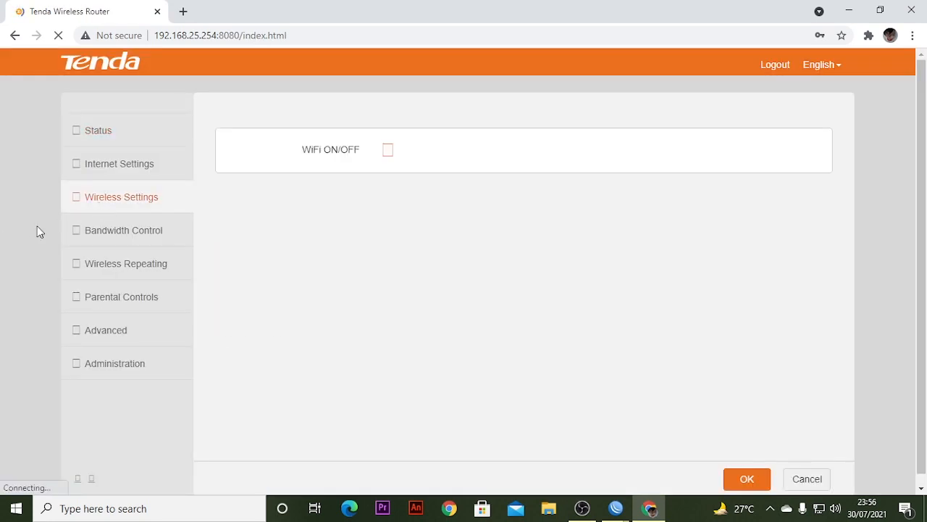
pyautogui.scroll(-3, 467, 315)
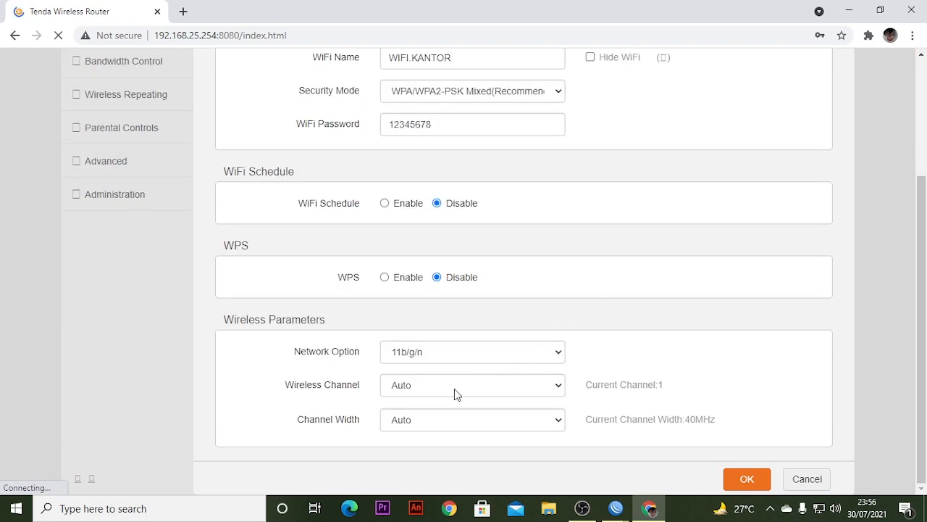
pyautogui.scroll(3, 447, 395)
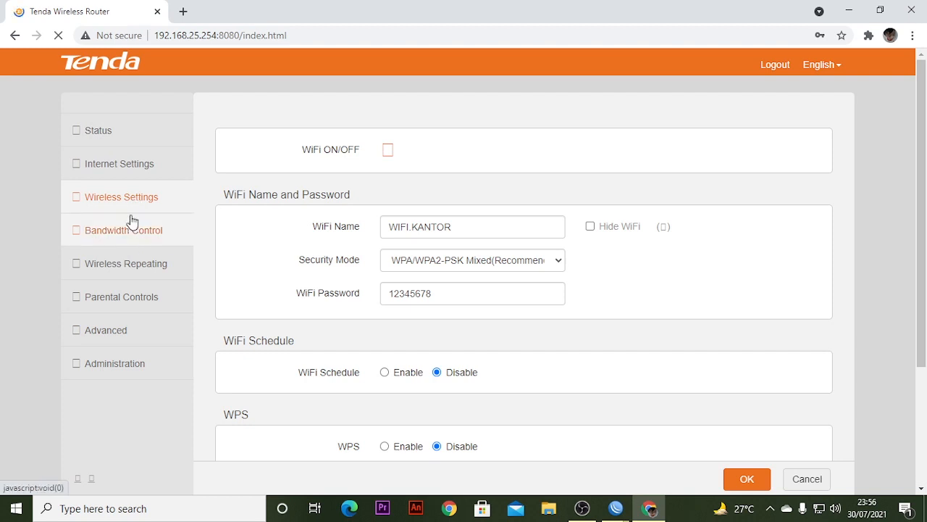
pyautogui.click(129, 231)
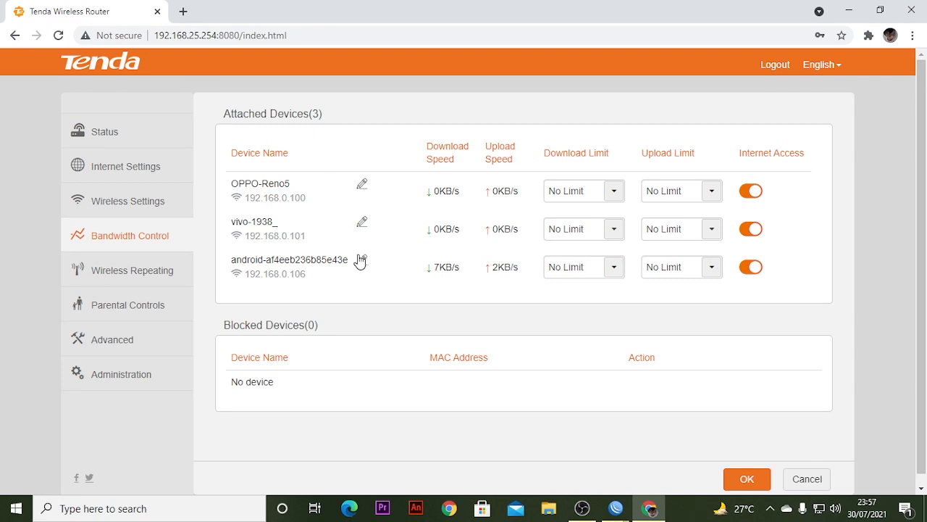
# Rename the OPPO-Reno5 device to OPPO-Reno5_edi and save the change.
pyautogui.click(363, 186)
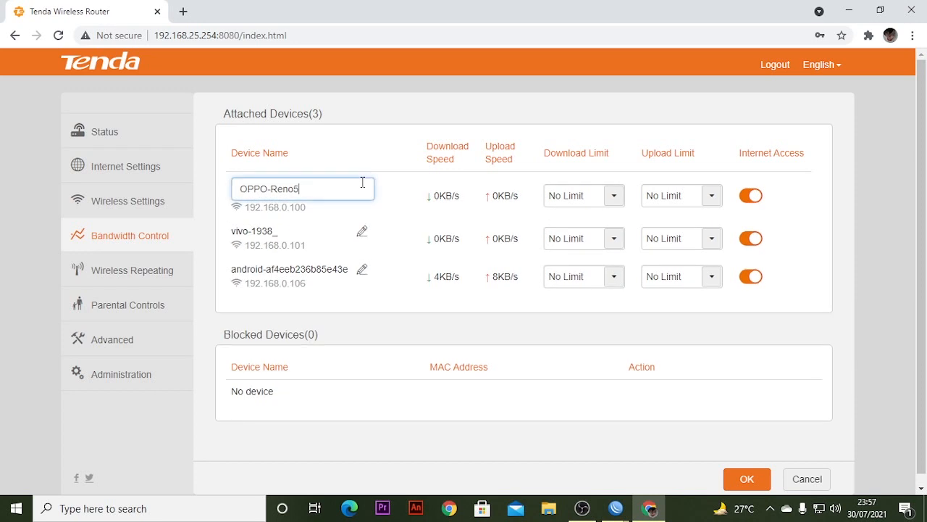
pyautogui.moveTo(362, 182); pyautogui.dragTo(225, 186)
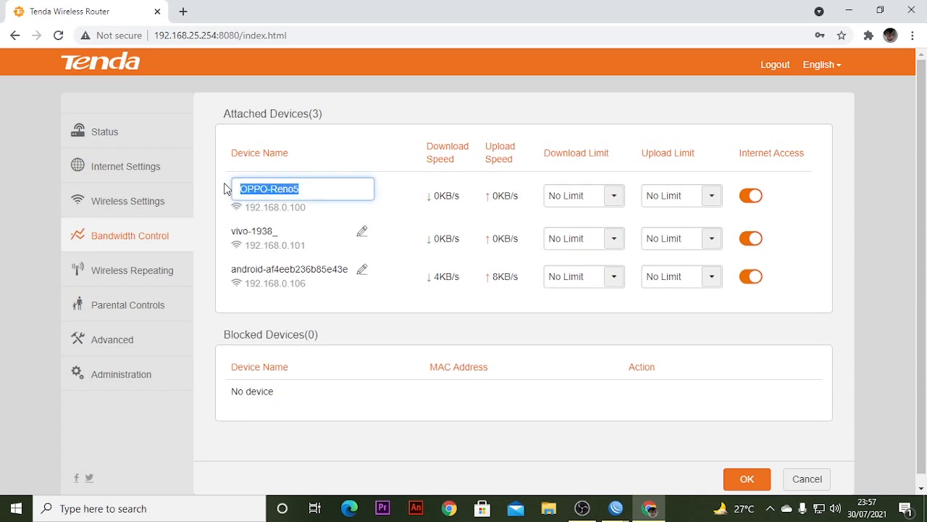
pyautogui.click(302, 188)
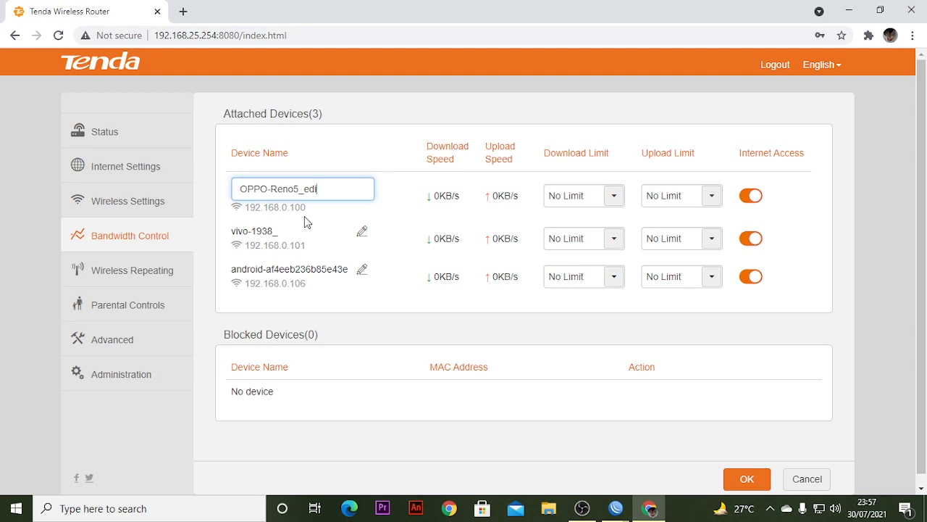
pyautogui.click(745, 478)
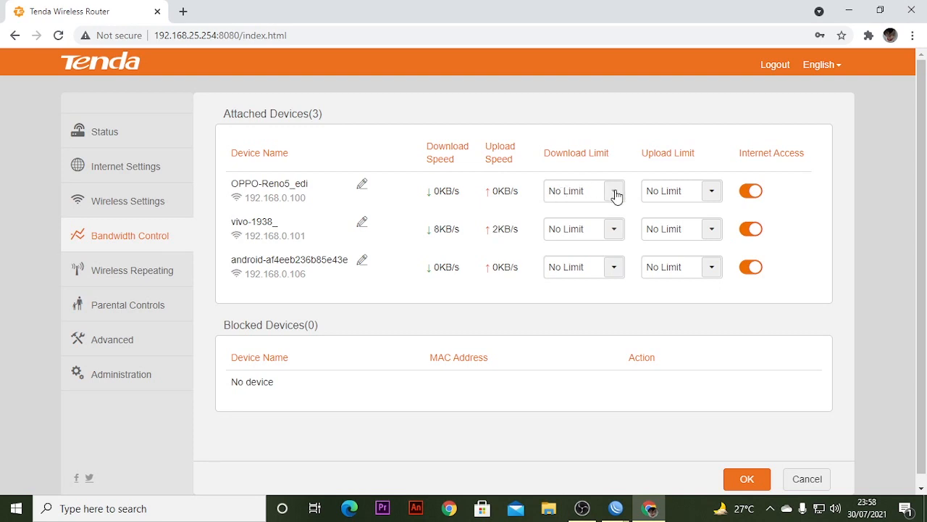
pyautogui.click(614, 192)
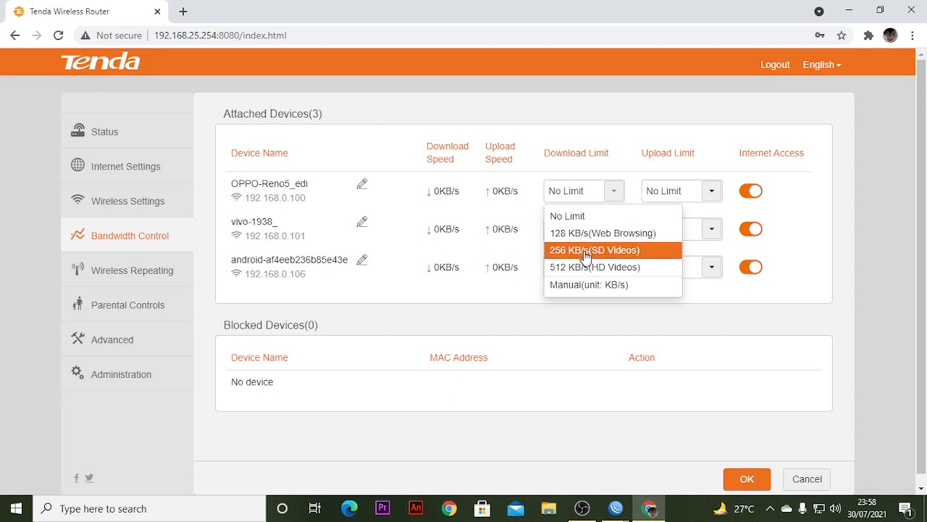
pyautogui.click(586, 257)
pyautogui.click(615, 197)
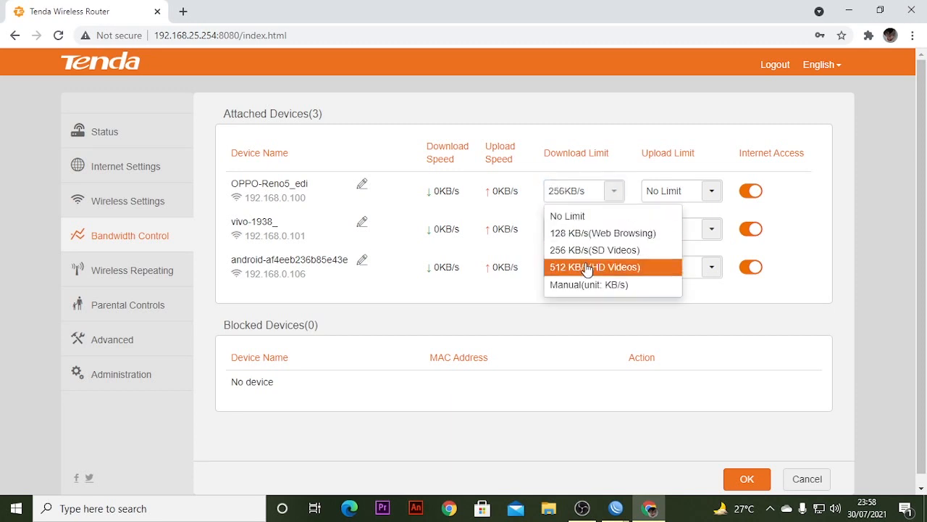
pyautogui.click(588, 267)
pyautogui.click(615, 194)
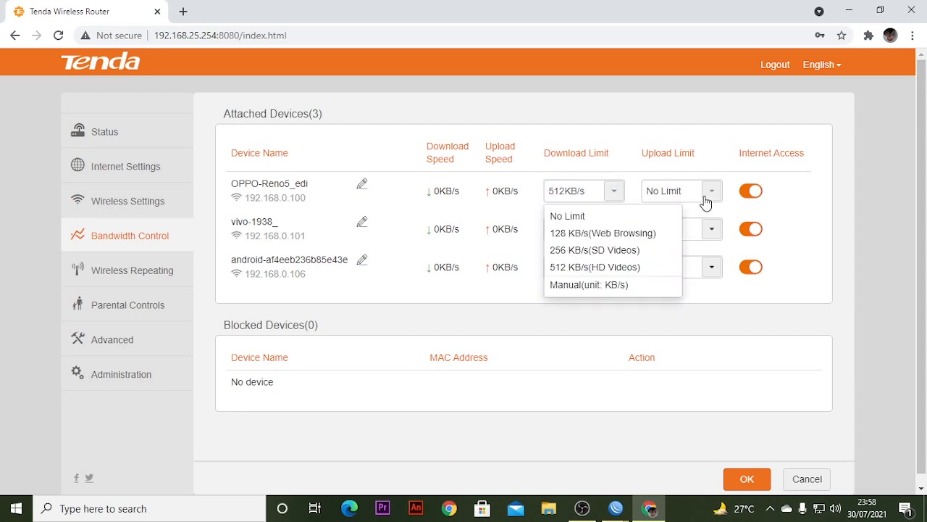
pyautogui.click(598, 285)
pyautogui.click(607, 197)
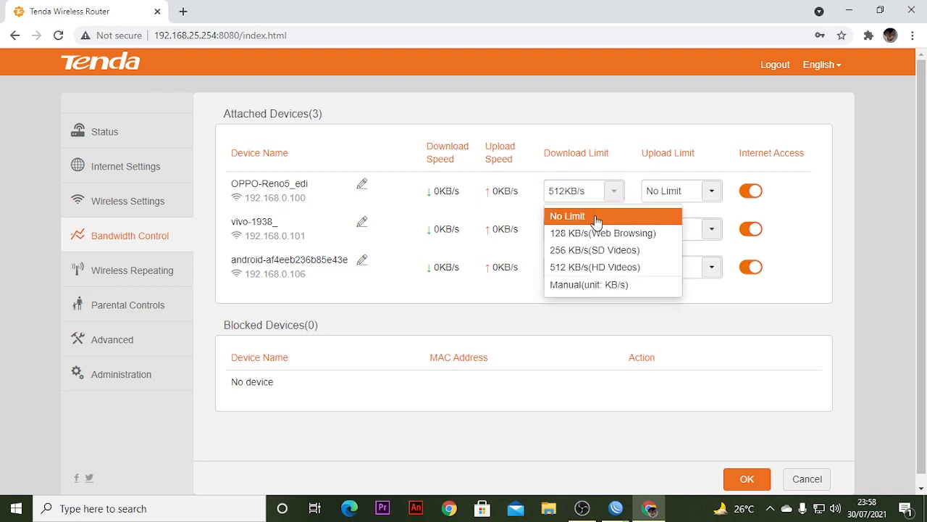
pyautogui.click(596, 217)
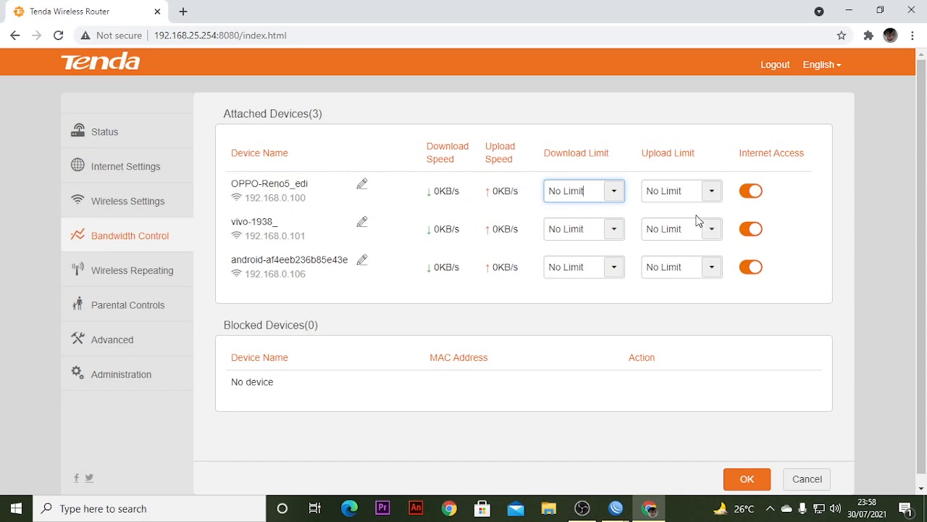
# Block internet access for OPPO-Reno5_edi, save it, and move to Wireless Repeating.
pyautogui.click(751, 192)
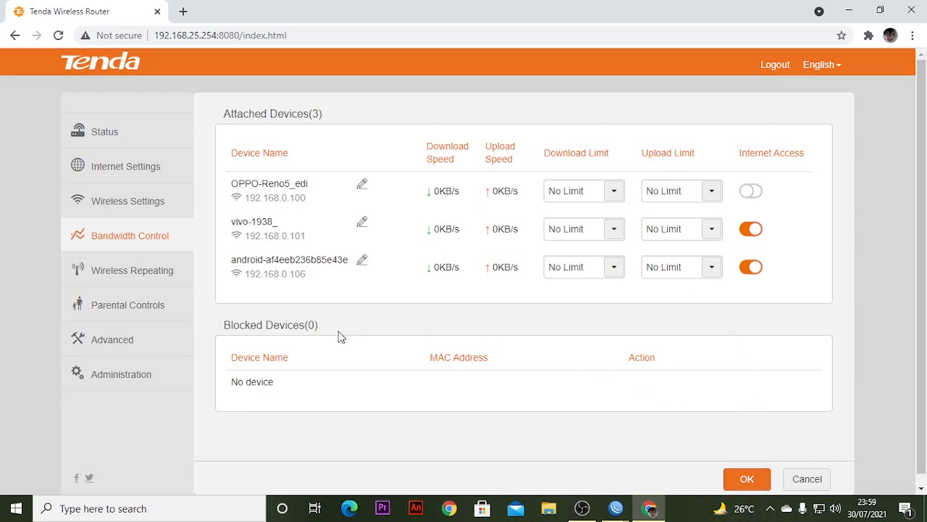
pyautogui.moveTo(237, 379); pyautogui.dragTo(446, 389)
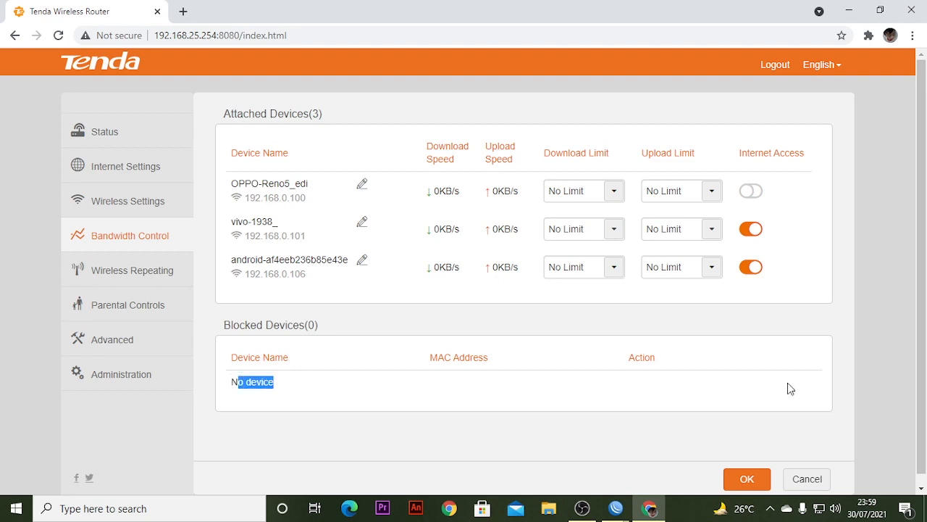
pyautogui.click(228, 396)
pyautogui.click(321, 397)
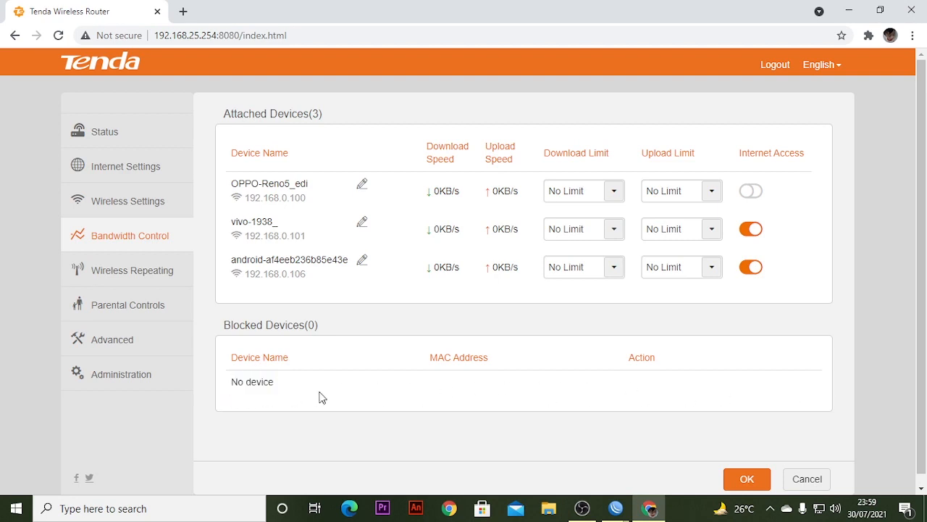
pyautogui.click(752, 479)
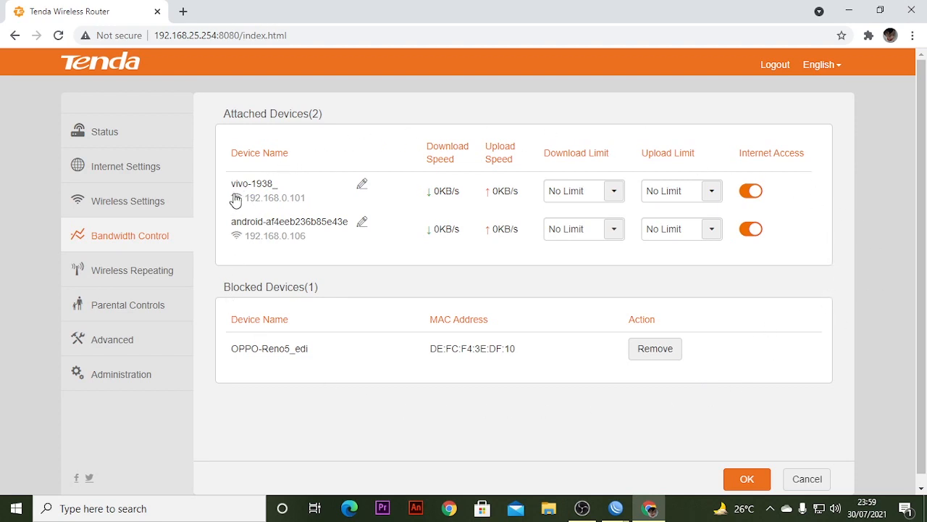
pyautogui.click(134, 273)
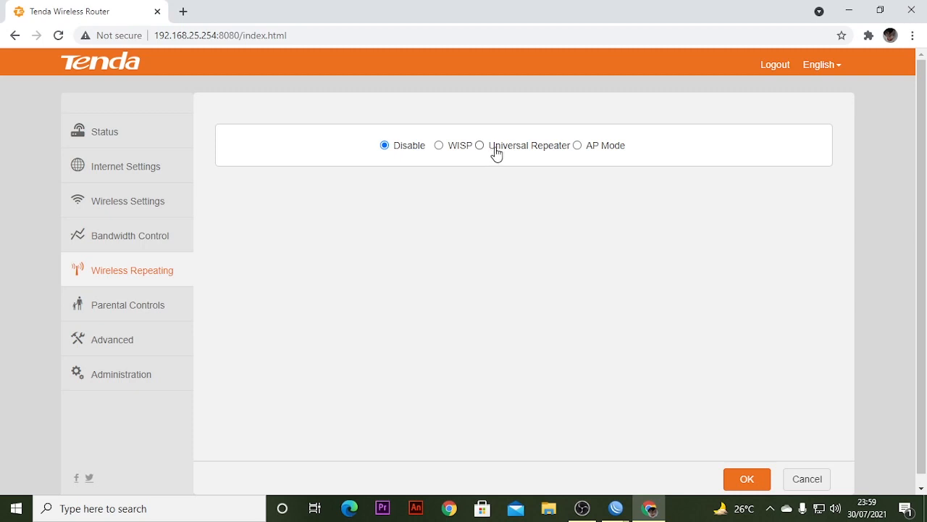
# Choose WISP as the wireless repeating mode.
pyautogui.click(438, 149)
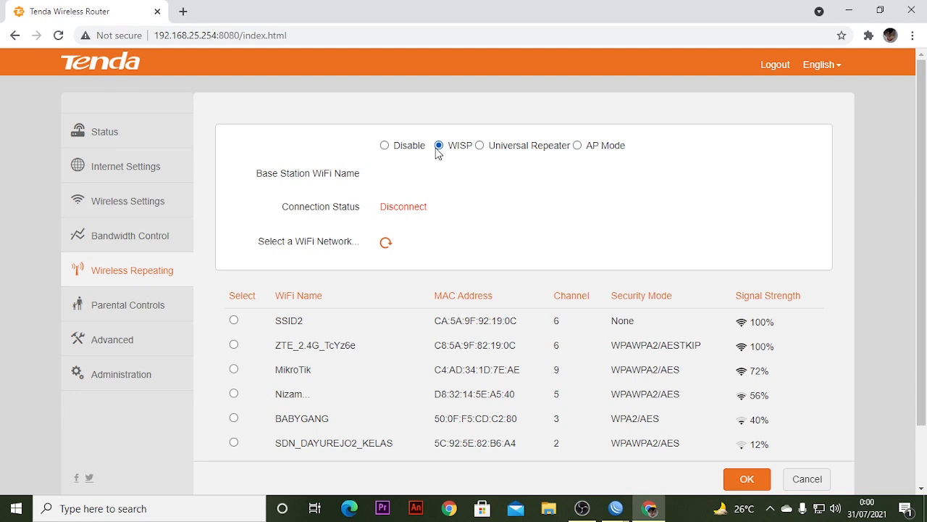
# Compare Universal Repeater and WISP, then settle on AP Mode for wireless repeating.
pyautogui.click(481, 146)
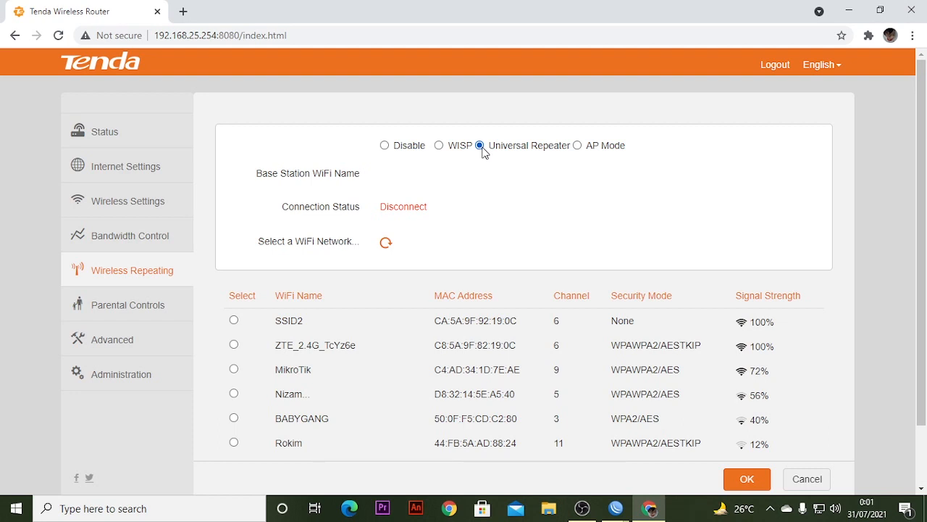
pyautogui.click(439, 147)
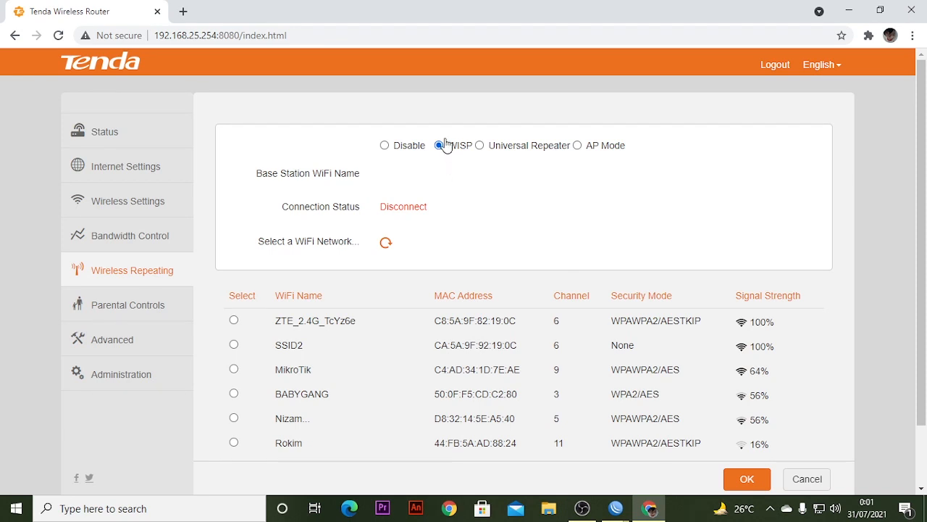
pyautogui.click(480, 146)
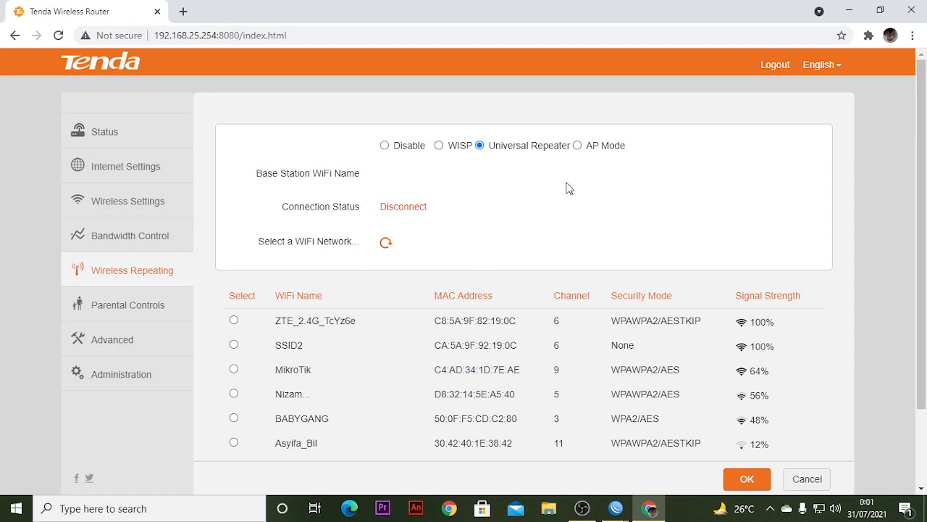
pyautogui.click(577, 146)
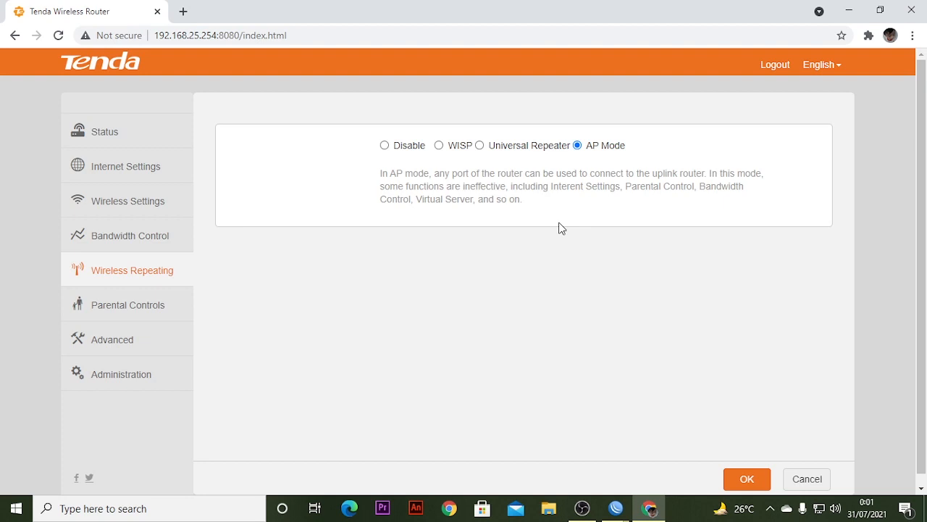
# Open Parental Controls to see attached devices and the 19:00–21:00 Fri/Sat access schedule.
pyautogui.click(147, 302)
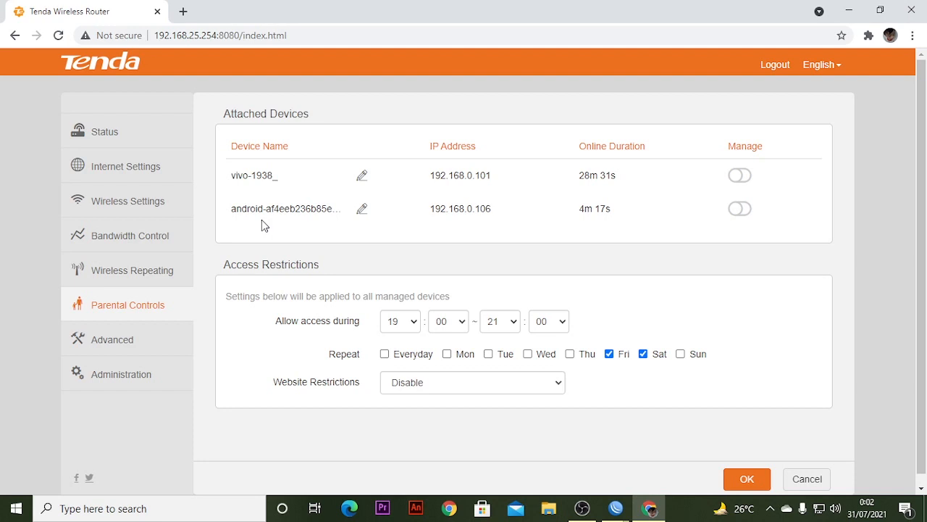
# Put vivo-1938_ under parental management, keeping Website Restrictions on Disable.
pyautogui.click(739, 181)
pyautogui.click(417, 387)
pyautogui.click(417, 386)
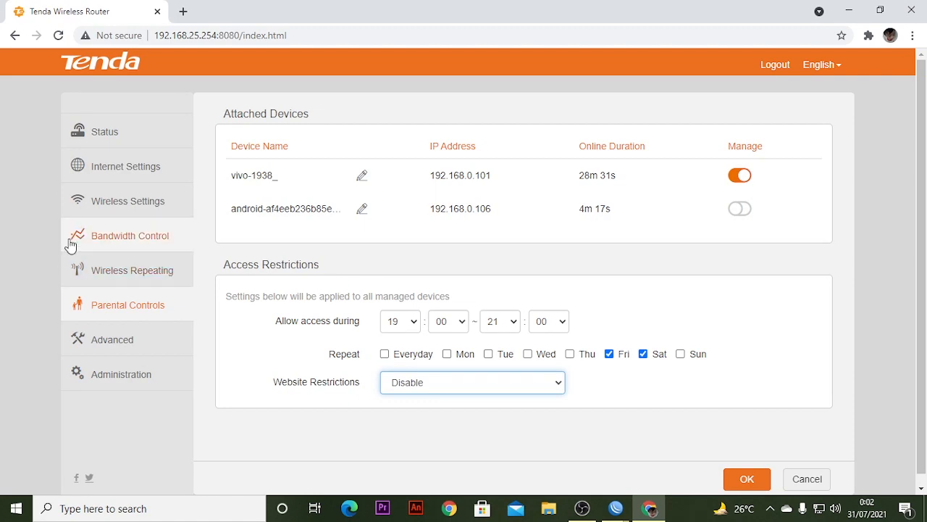
# Look over Bandwidth Control, enable the WiFi Schedule, then move on to the Advanced page.
pyautogui.click(98, 235)
pyautogui.click(122, 217)
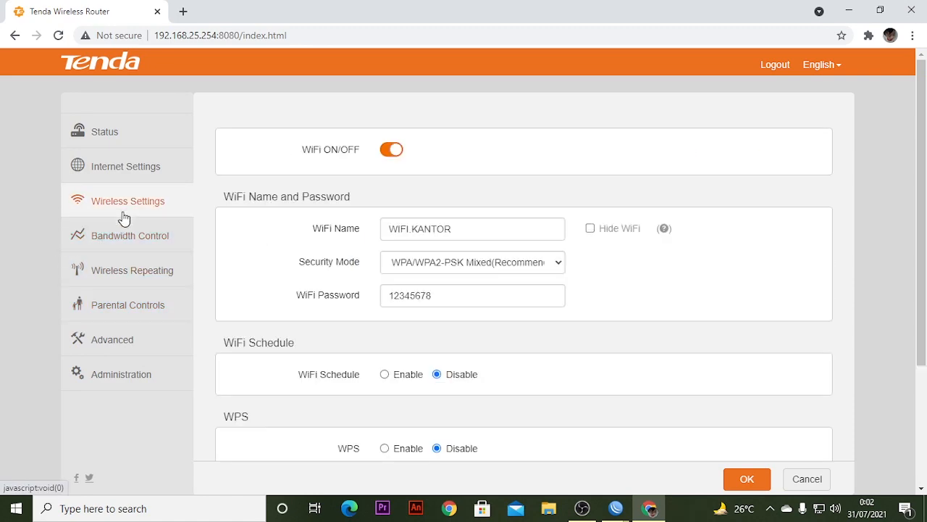
pyautogui.scroll(-3, 256, 331)
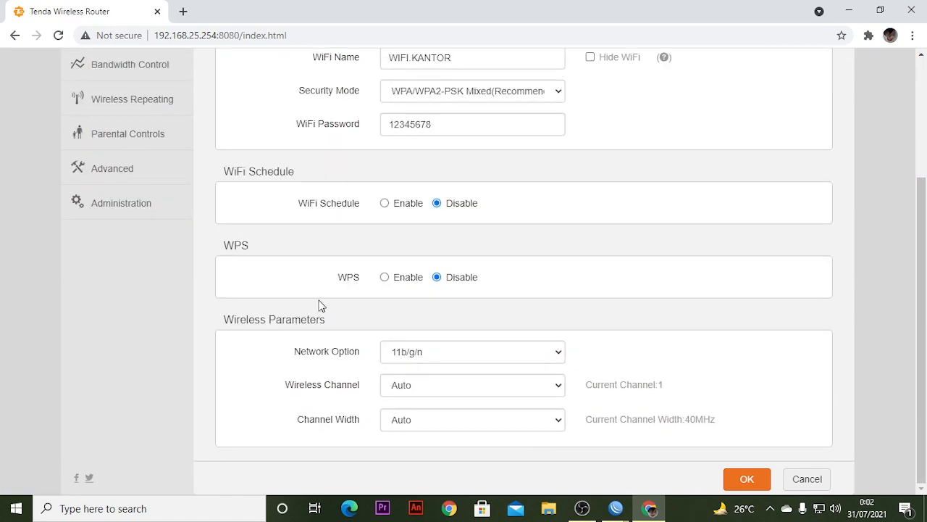
pyautogui.click(397, 203)
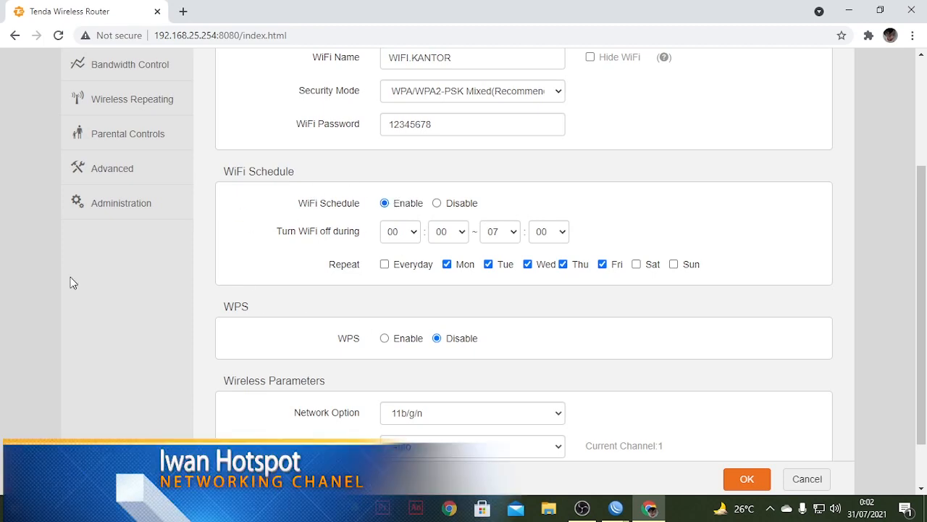
pyautogui.scroll(3, 123, 371)
pyautogui.click(130, 306)
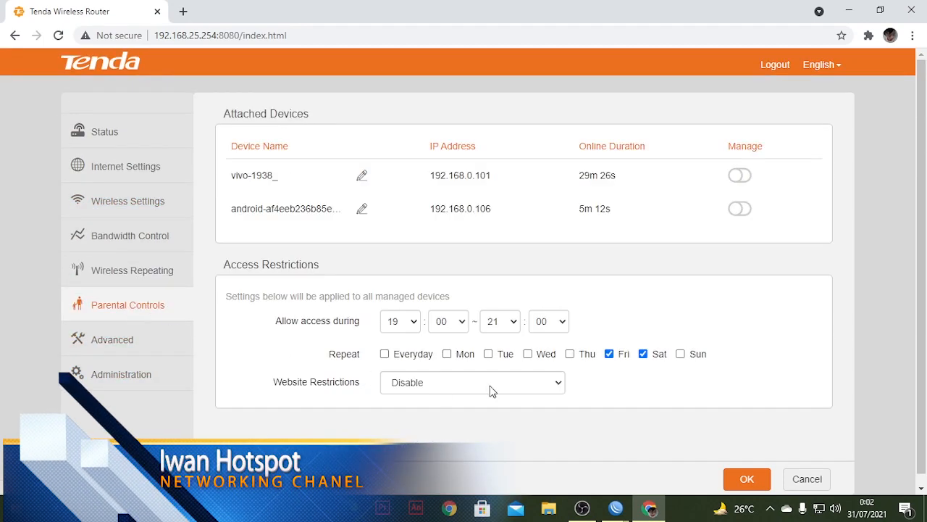
pyautogui.click(105, 353)
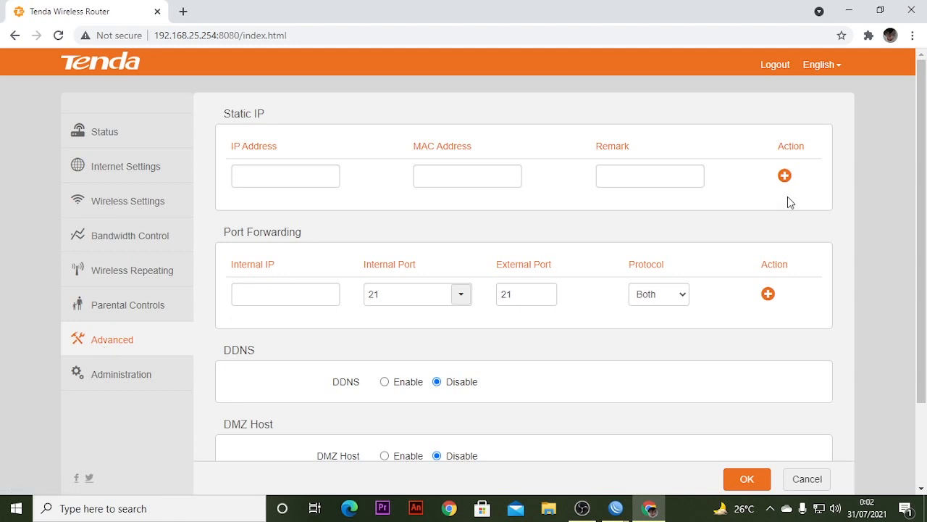
# Add a Static IP row and review the Advanced settings, then go to Administration.
pyautogui.click(784, 176)
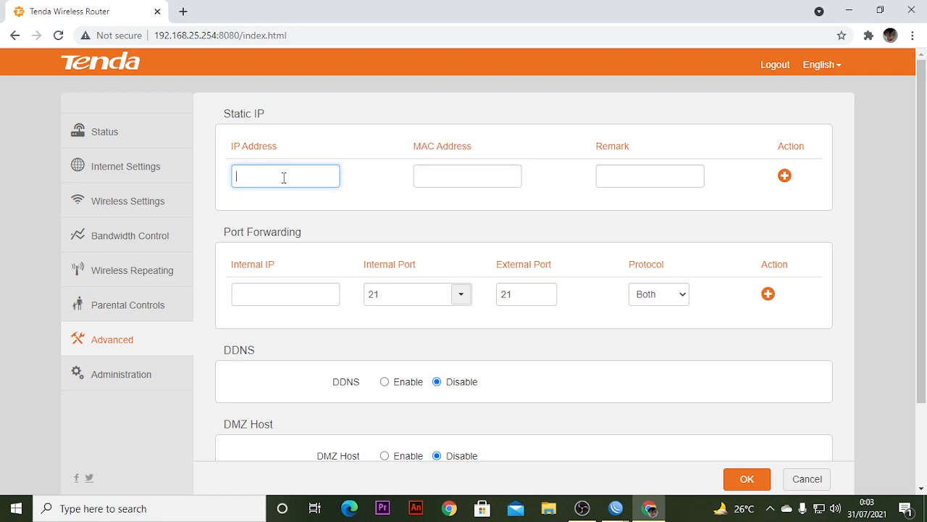
pyautogui.scroll(-2, 284, 178)
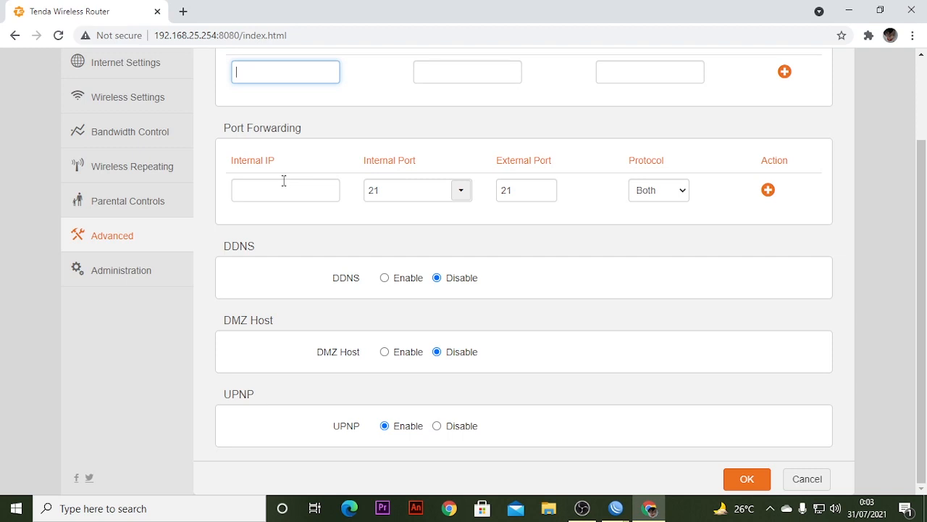
pyautogui.scroll(1, 344, 263)
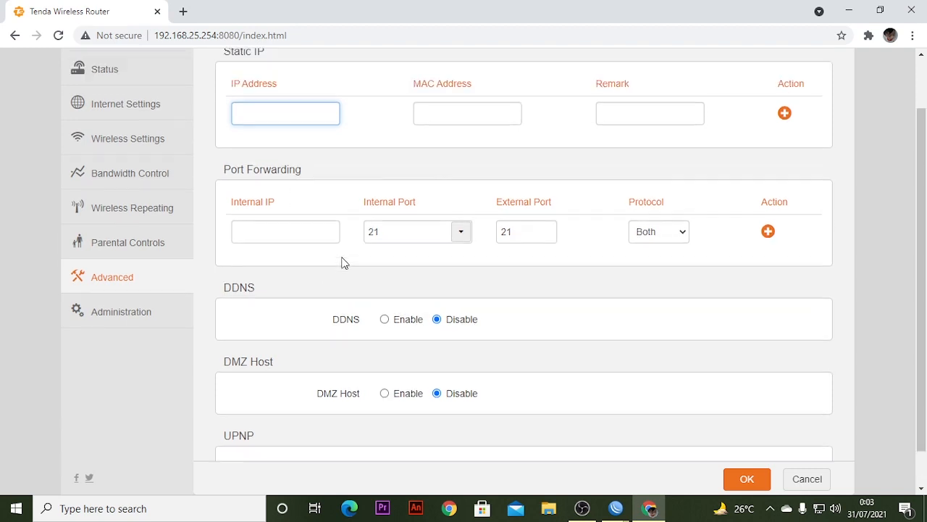
pyautogui.scroll(1, 344, 262)
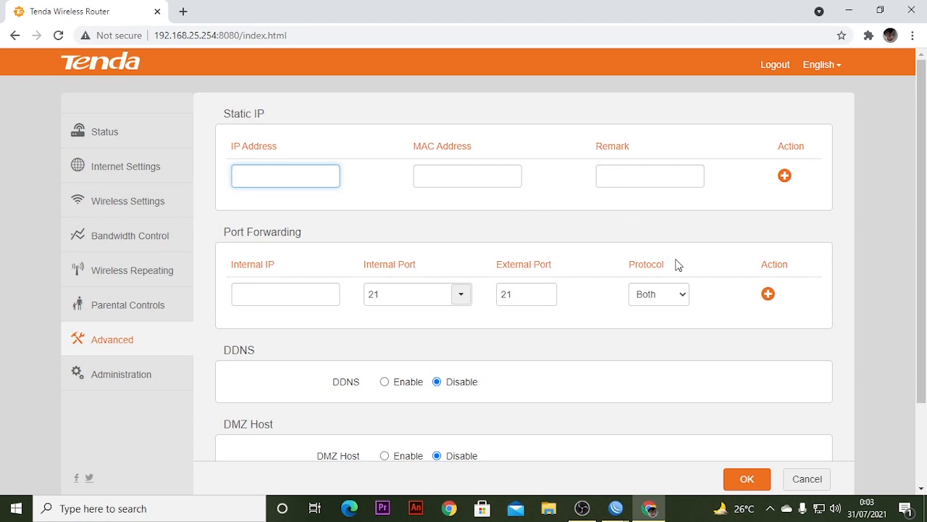
pyautogui.scroll(-2, 322, 240)
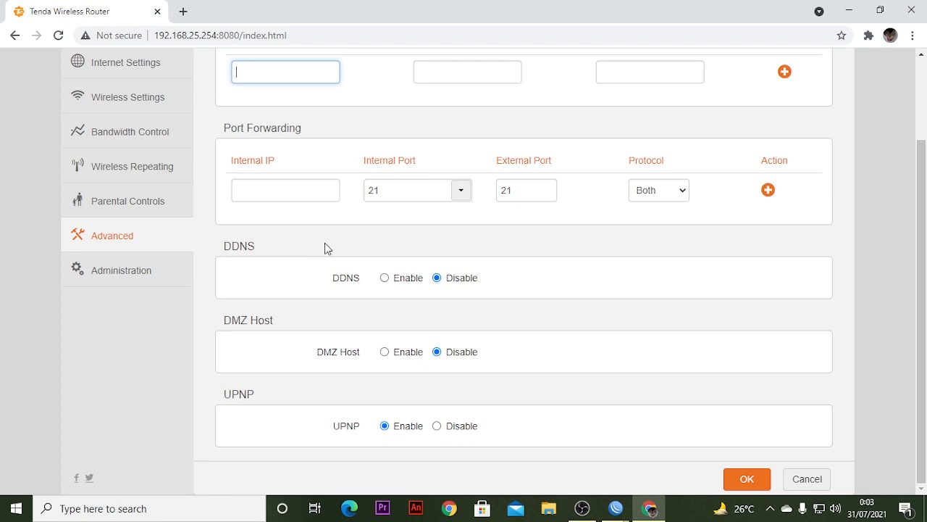
pyautogui.scroll(2, 324, 248)
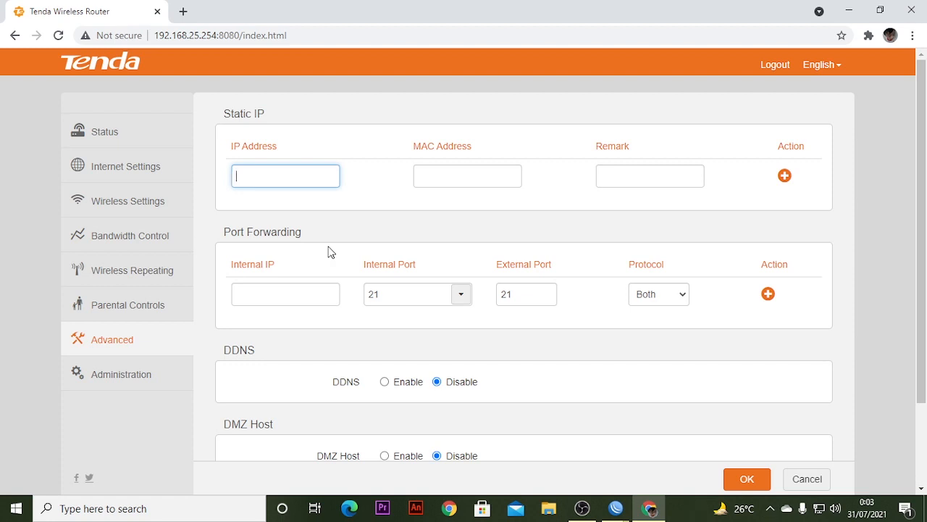
pyautogui.scroll(-2, 345, 244)
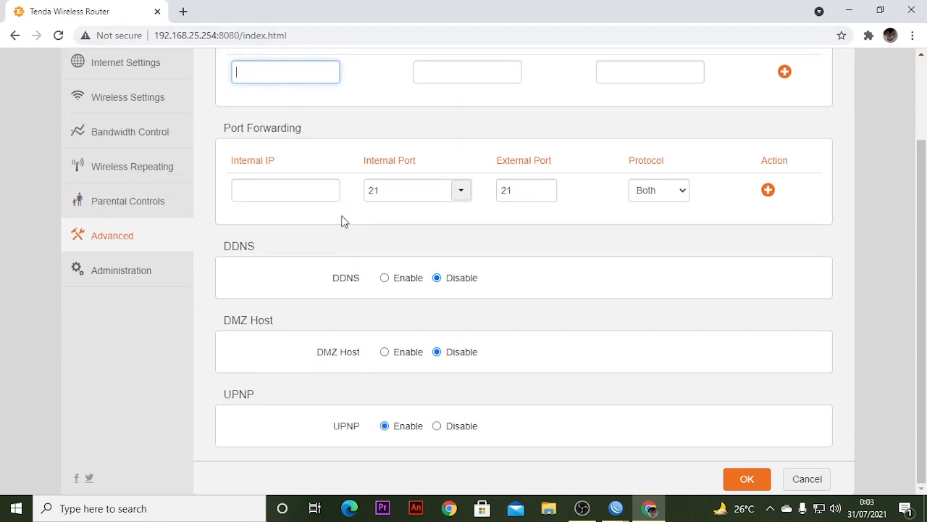
pyautogui.scroll(2, 489, 271)
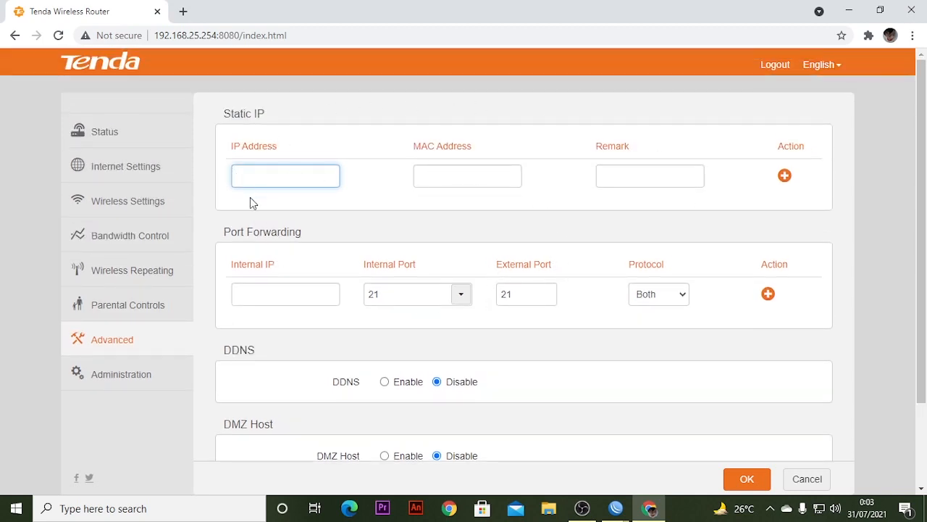
pyautogui.click(137, 373)
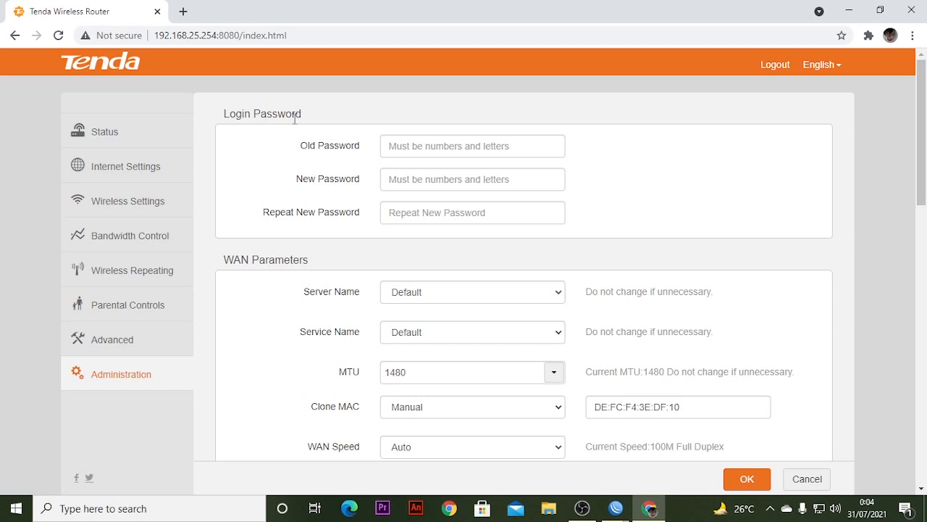
# Click through the old, new and confirm Login Password fields, leaving them empty.
pyautogui.click(410, 142)
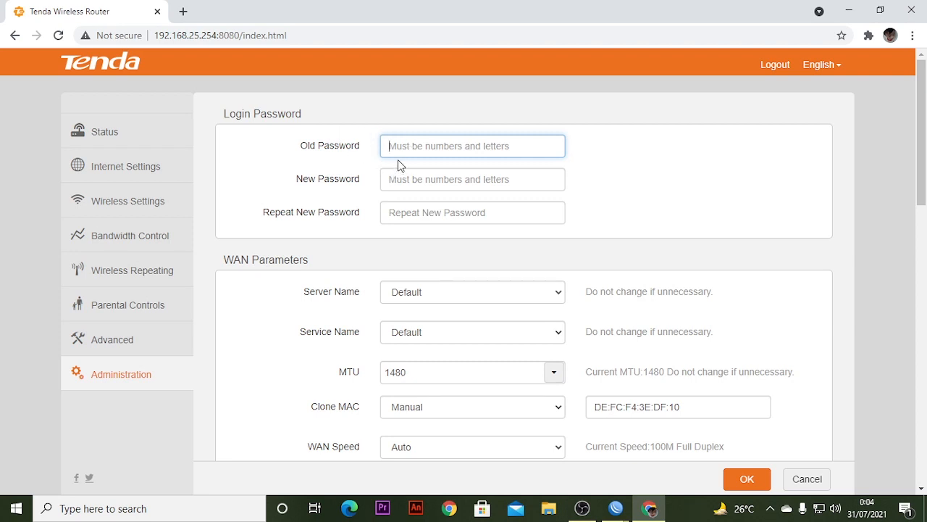
pyautogui.click(402, 179)
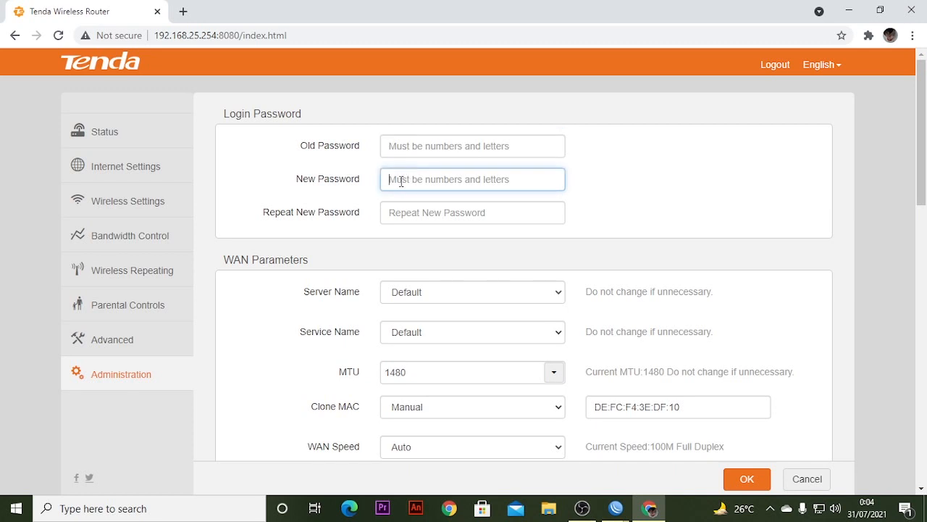
pyautogui.click(400, 210)
pyautogui.click(397, 180)
pyautogui.click(395, 208)
pyautogui.click(392, 181)
pyautogui.click(393, 209)
pyautogui.click(403, 181)
pyautogui.click(402, 207)
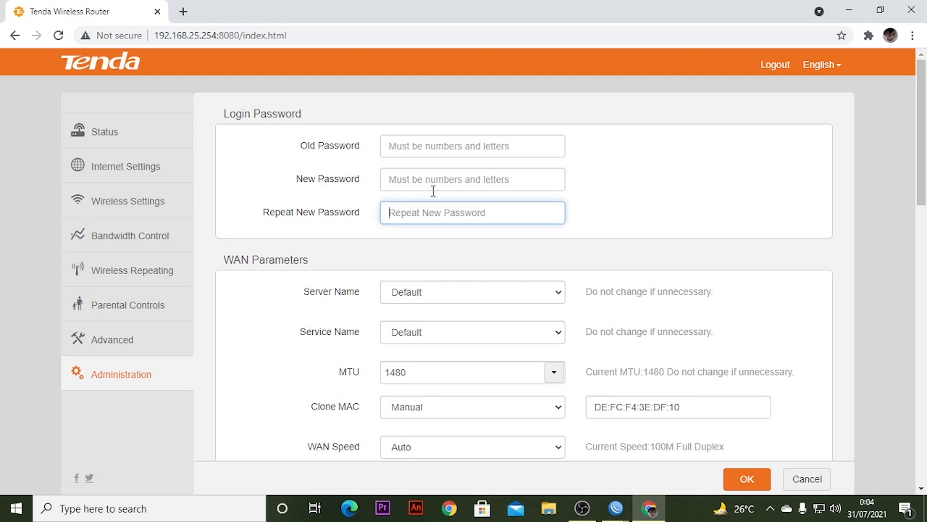
pyautogui.scroll(-4, 388, 254)
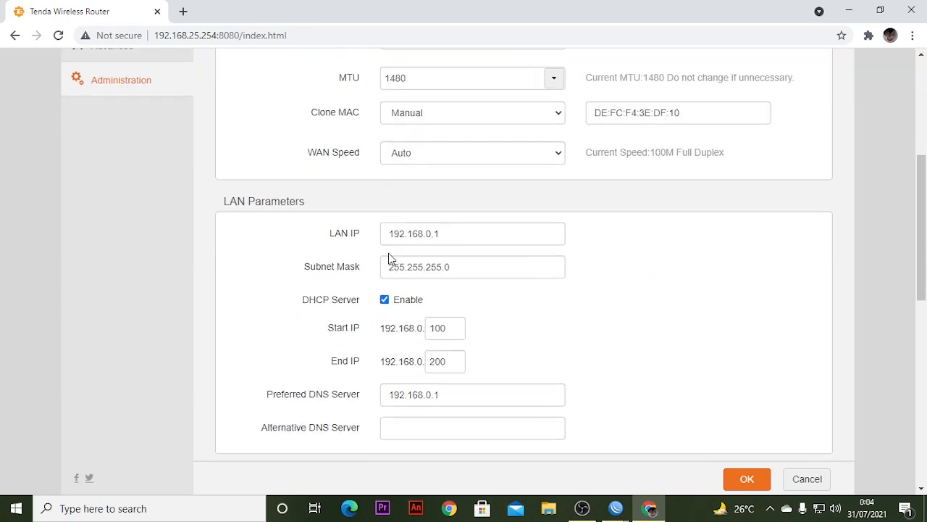
pyautogui.scroll(3, 395, 255)
pyautogui.scroll(2, 397, 255)
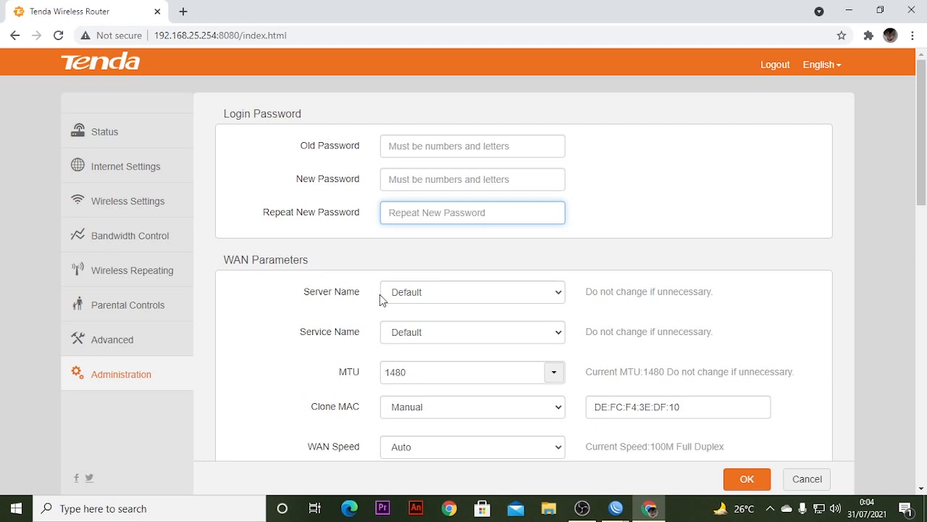
# Keep Server Name at Default and set Service Name to Manual with an empty custom name.
pyautogui.click(438, 299)
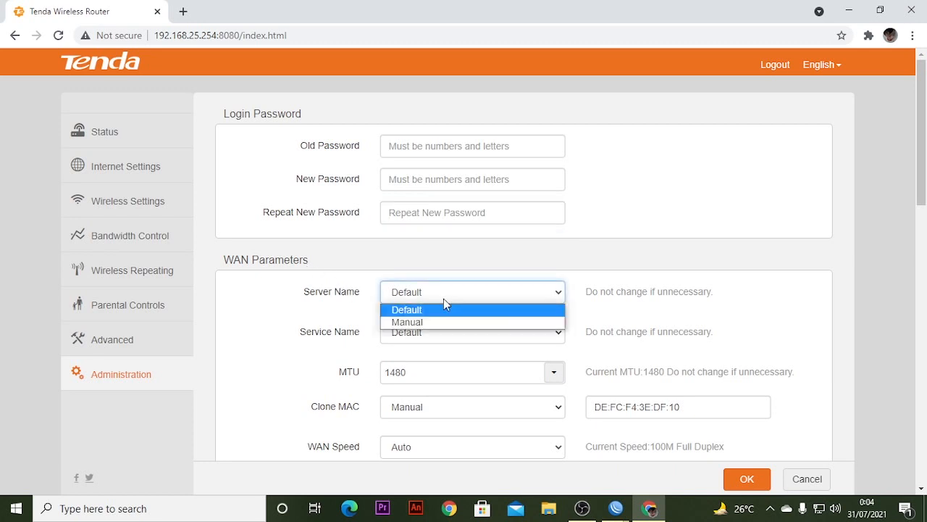
pyautogui.click(376, 258)
pyautogui.click(462, 333)
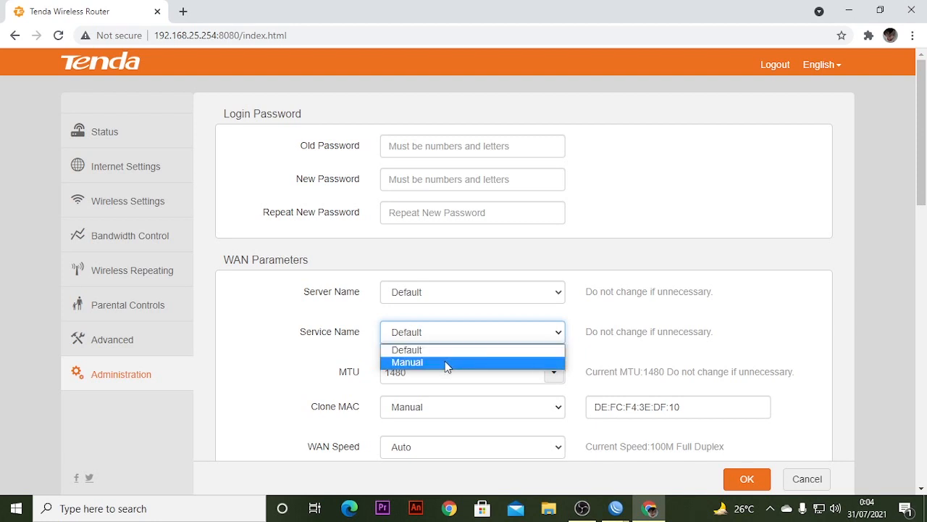
pyautogui.click(445, 361)
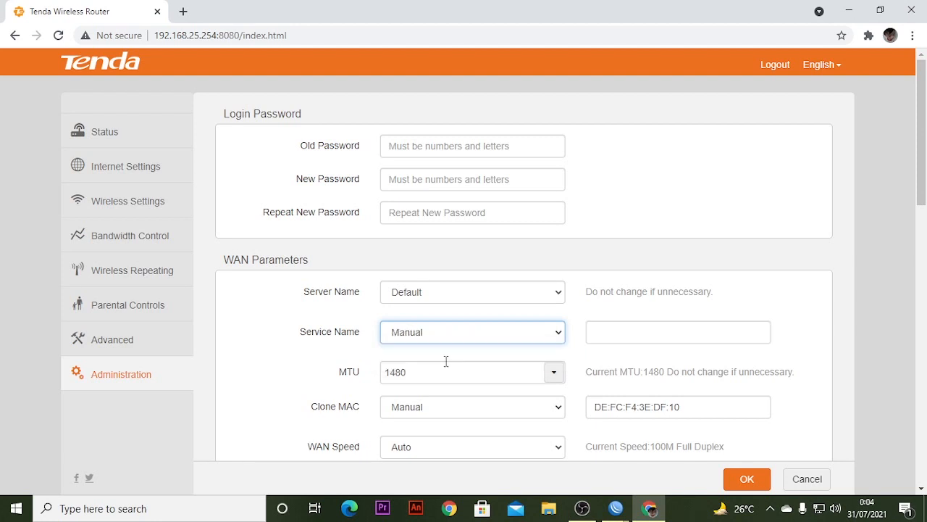
pyautogui.click(606, 329)
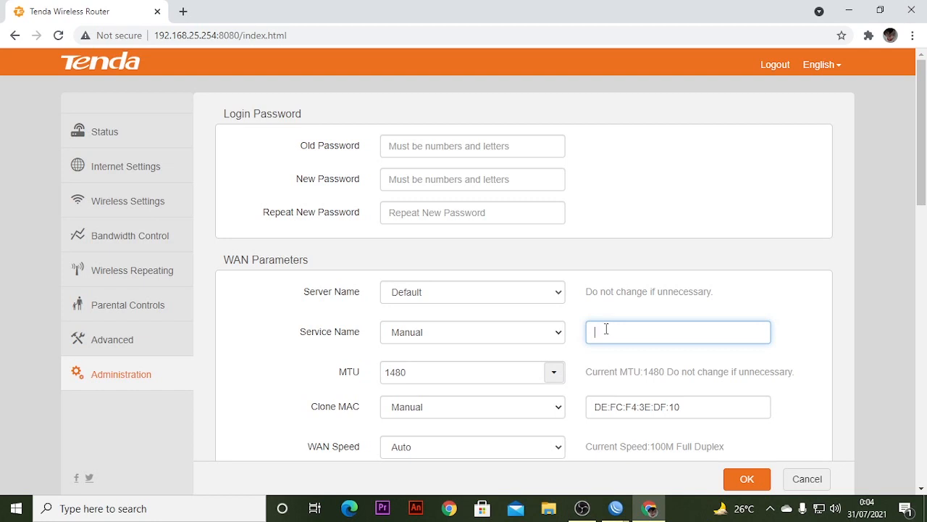
pyautogui.click(616, 508)
# Check the service1 PPPoE server's service name in WinBox, then return to the router page.
pyautogui.click(658, 451)
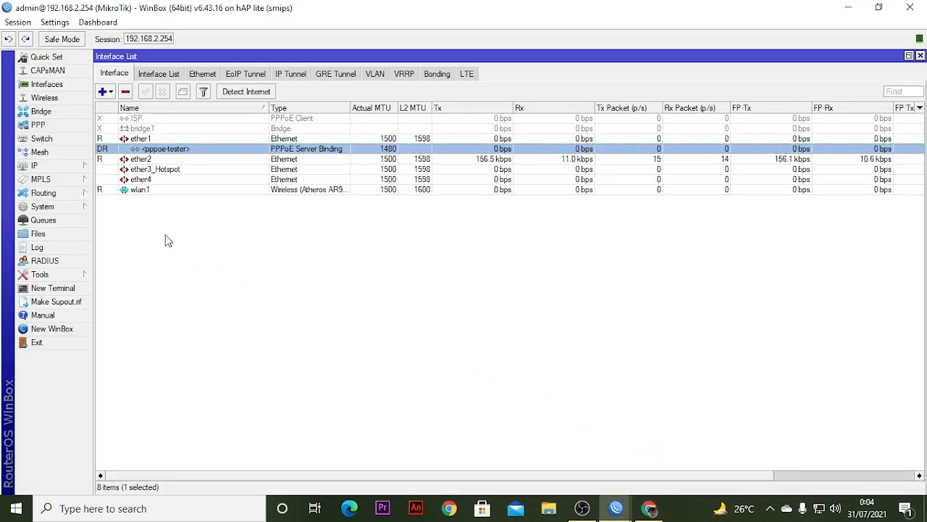
pyautogui.click(81, 125)
pyautogui.click(165, 171)
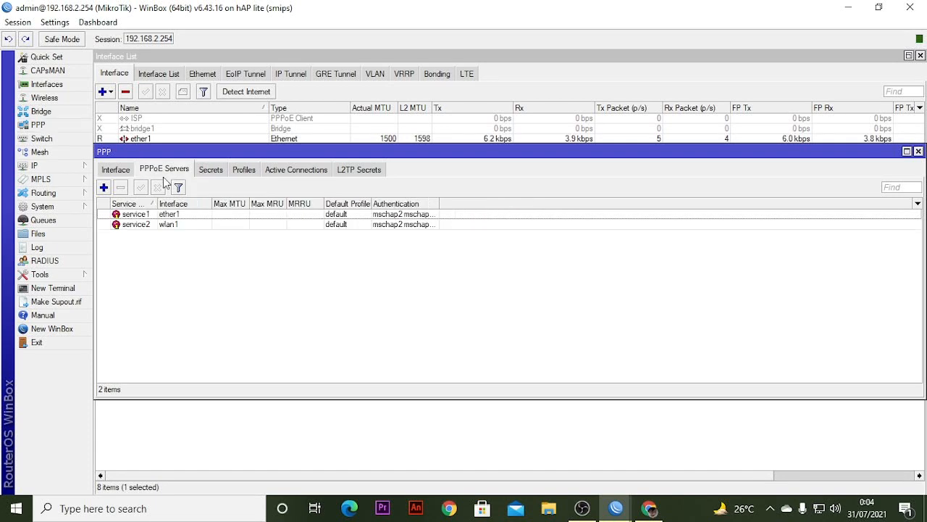
pyautogui.doubleClick(164, 215)
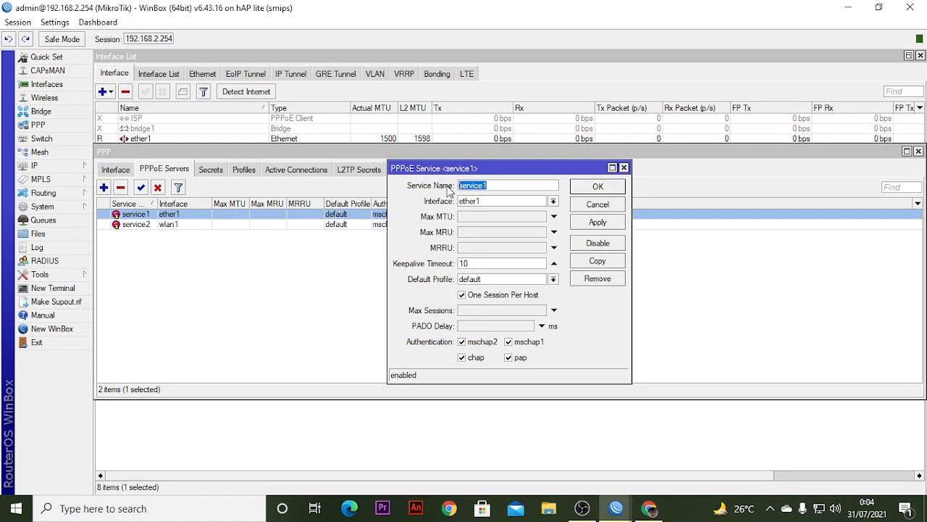
pyautogui.click(649, 508)
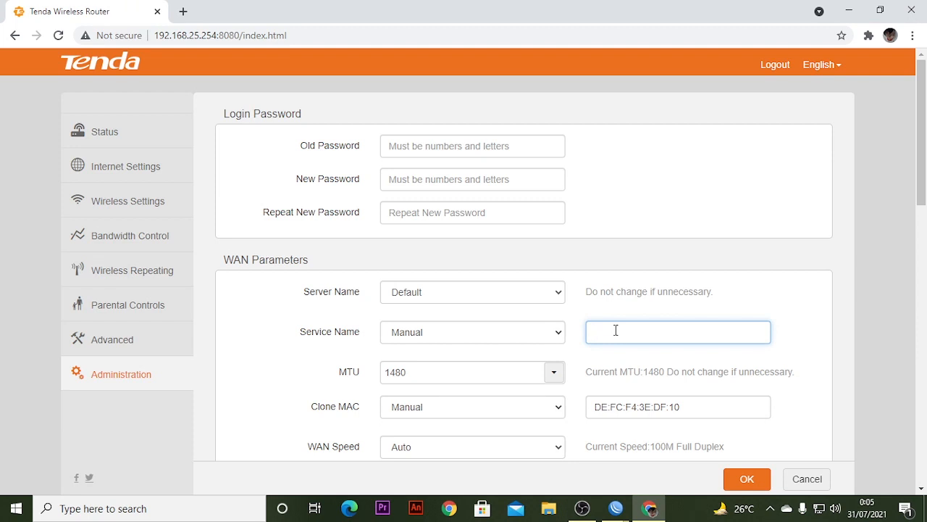
# Switch Service Name to Manual and back to Default.
pyautogui.click(558, 337)
pyautogui.click(534, 360)
pyautogui.press('Up')
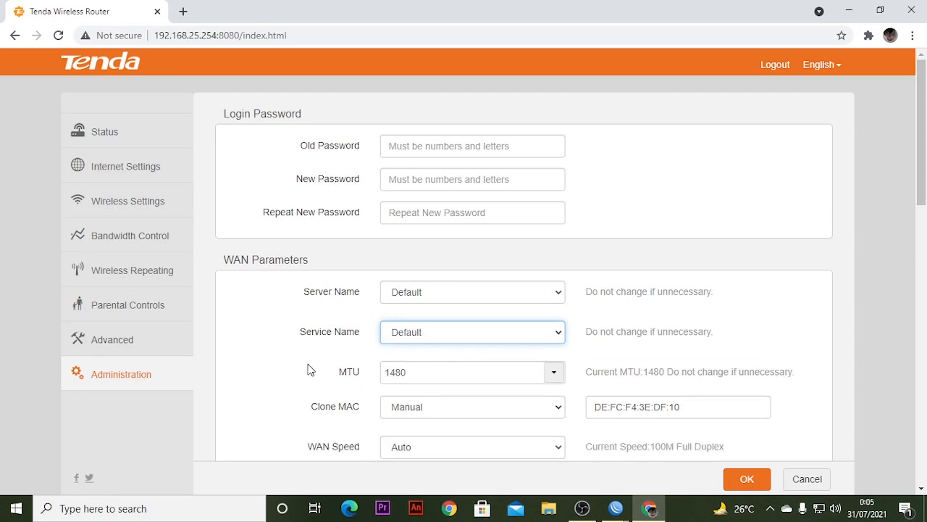
pyautogui.scroll(-4, 308, 369)
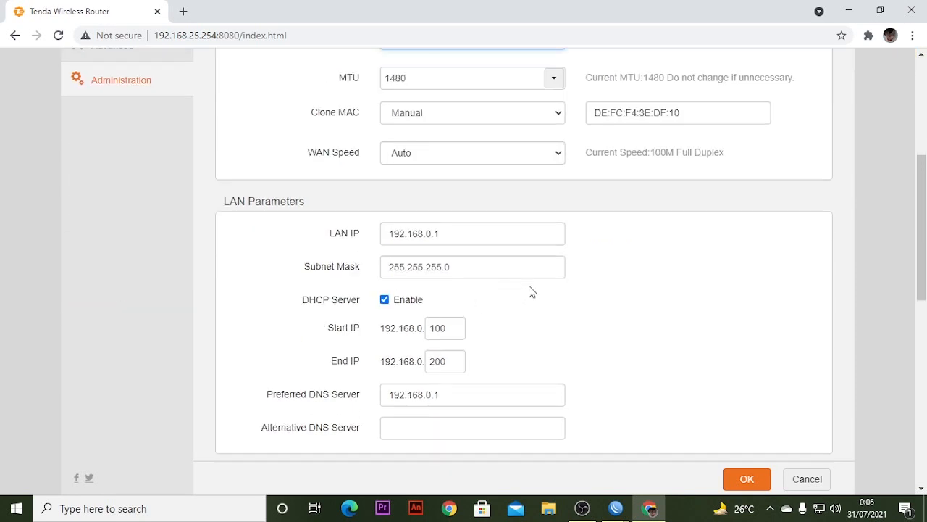
# Keep WAN Speed on Auto and scroll to the LAN settings.
pyautogui.click(457, 156)
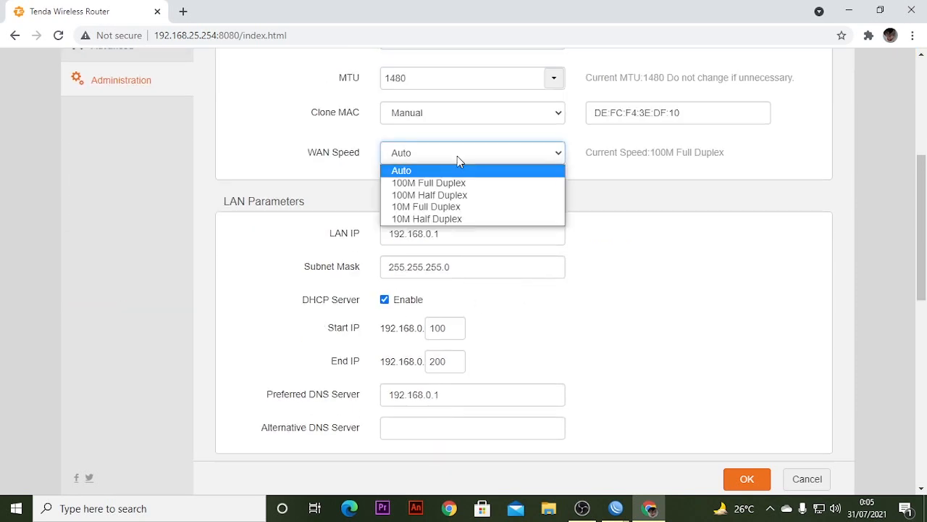
pyautogui.click(458, 156)
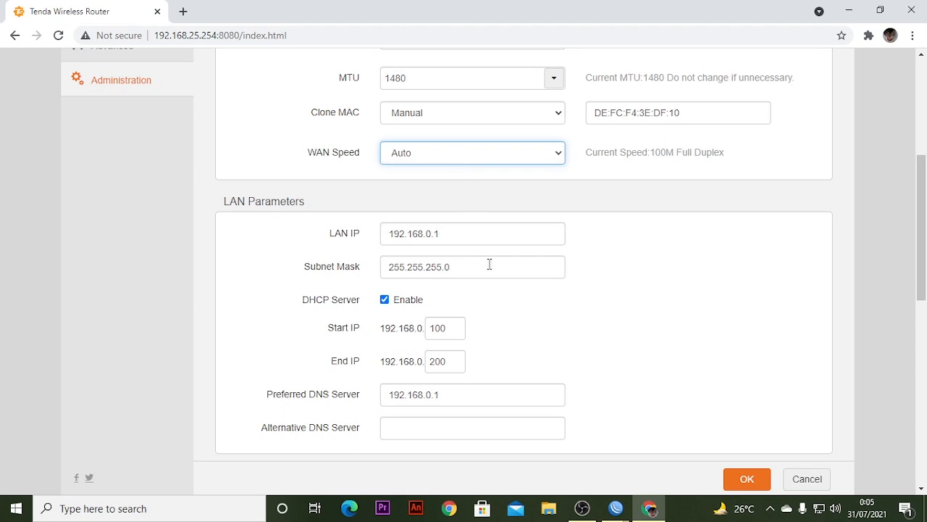
pyautogui.scroll(-4, 498, 318)
pyautogui.scroll(4, 499, 319)
# Edit the LAN IP's third octet, settling on 192.168.0.1.
pyautogui.moveTo(442, 234)
pyautogui.mouseDown()
pyautogui.moveTo(391, 234)
pyautogui.moveTo(427, 232)
pyautogui.mouseUp()
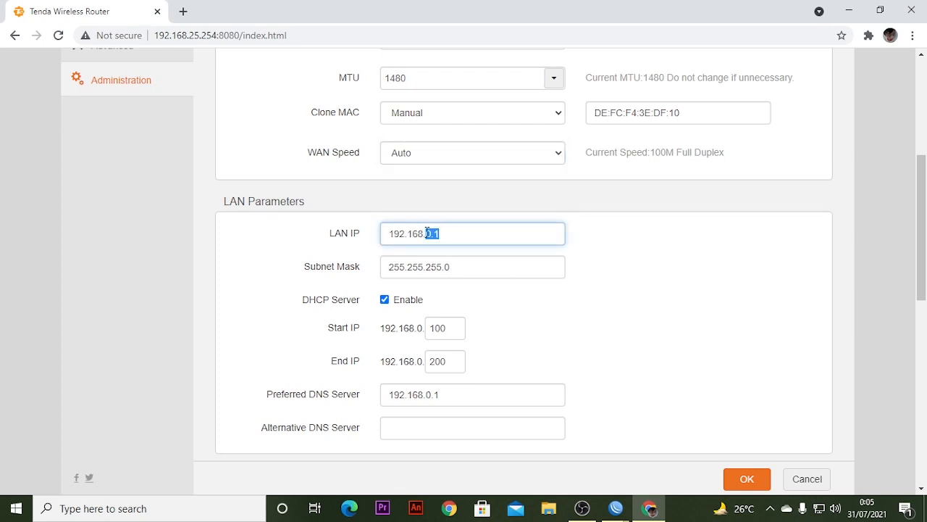
pyautogui.click(428, 234)
pyautogui.write('1')
pyautogui.click(451, 327)
pyautogui.moveTo(451, 327); pyautogui.dragTo(439, 327)
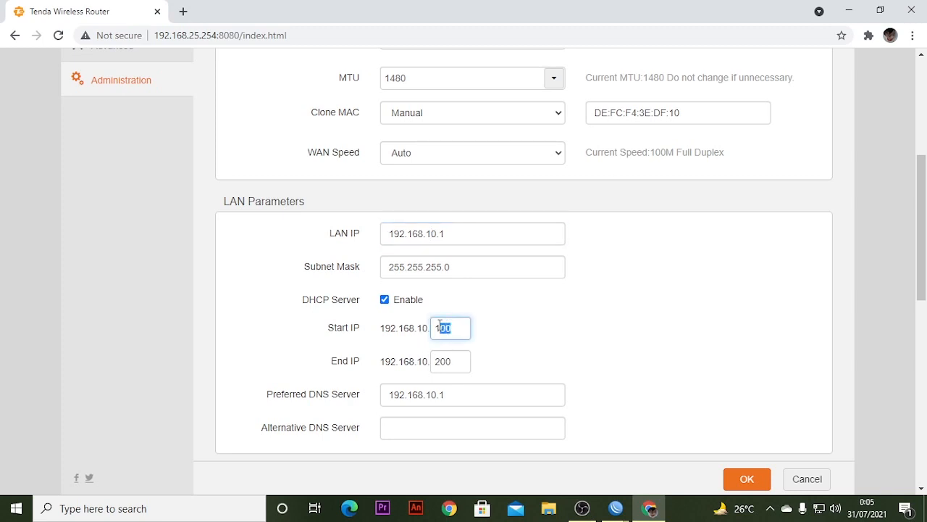
pyautogui.click(428, 235)
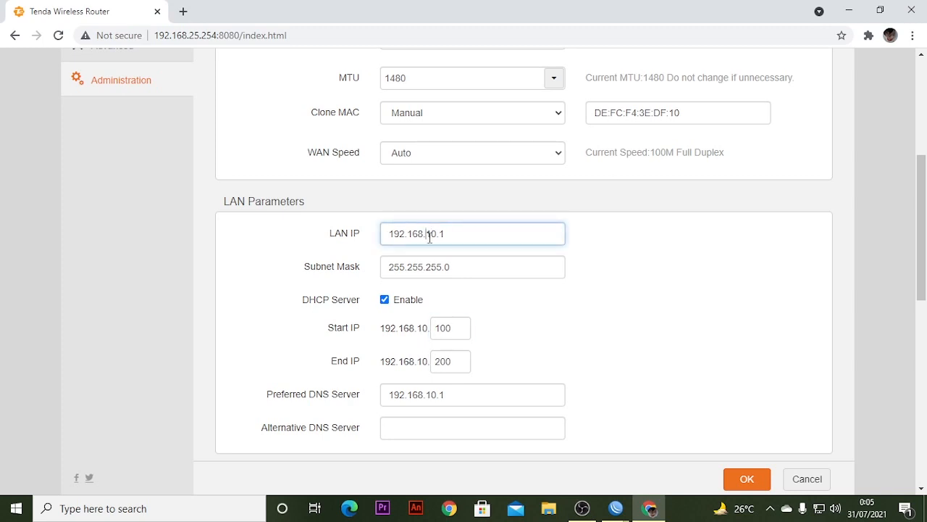
pyautogui.moveTo(426, 234); pyautogui.dragTo(434, 234)
pyautogui.write('0')
# Change the DHCP End IP to 254, then revert it to 200.
pyautogui.doubleClick(452, 363)
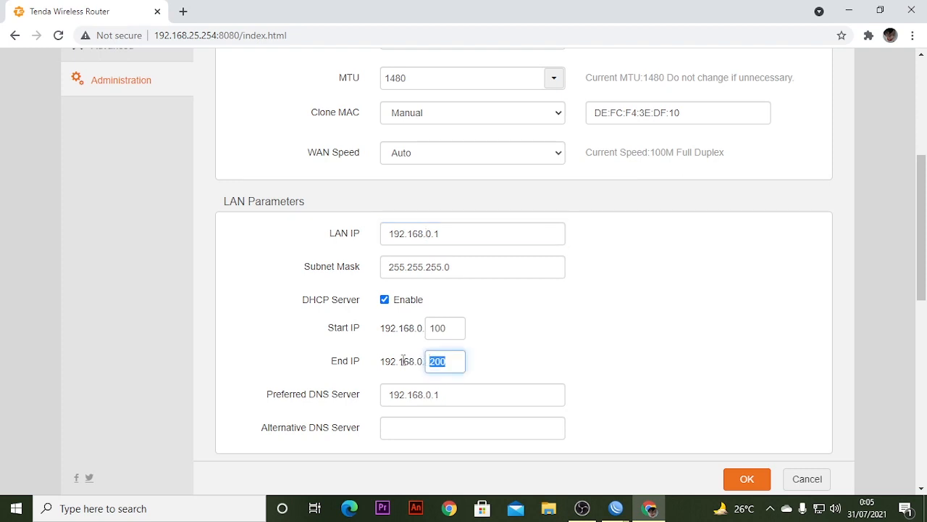
pyautogui.write('254')
pyautogui.moveTo(453, 358); pyautogui.dragTo(403, 358)
pyautogui.write('200')
pyautogui.click(529, 335)
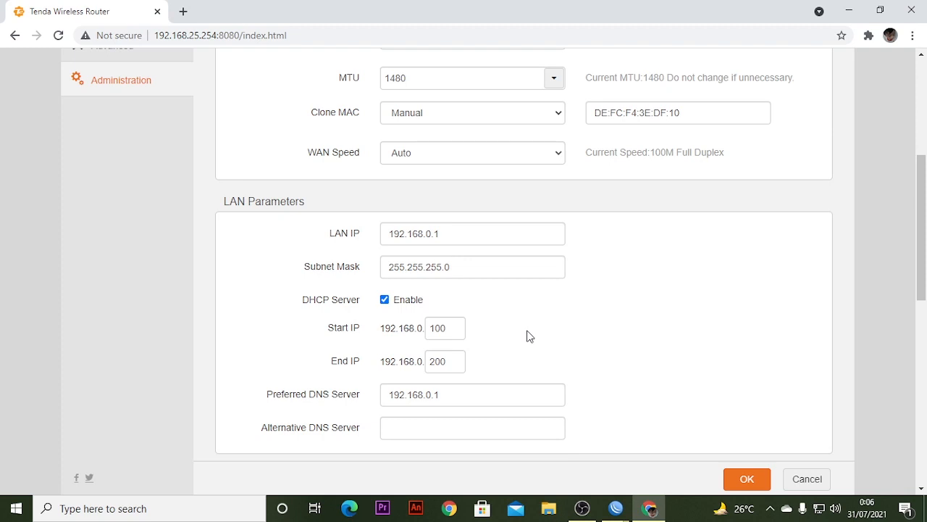
pyautogui.scroll(-8, 503, 326)
pyautogui.scroll(4, 505, 328)
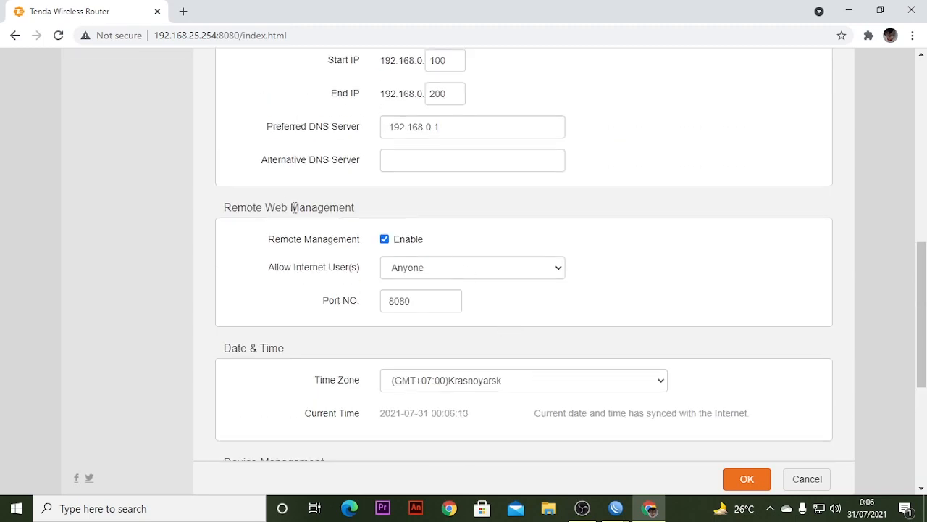
pyautogui.click(387, 244)
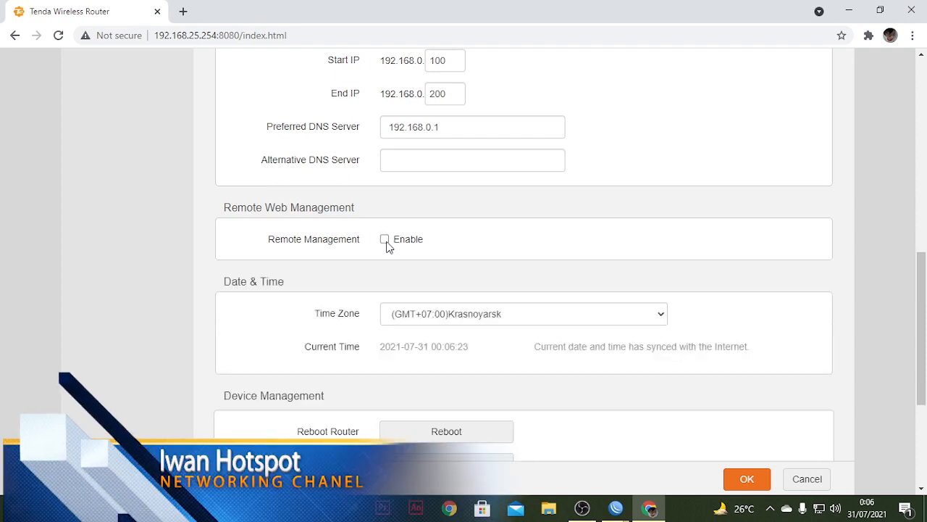
pyautogui.click(387, 245)
pyautogui.click(386, 244)
pyautogui.click(386, 245)
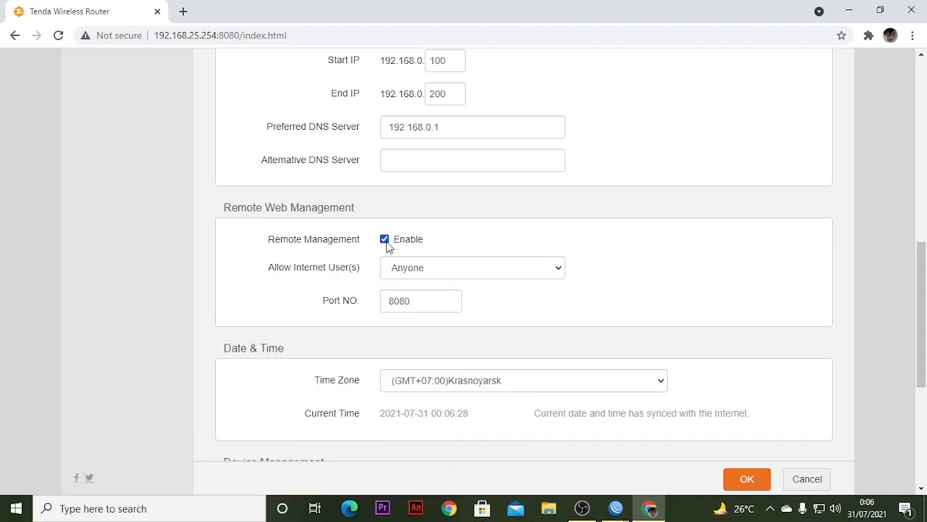
pyautogui.scroll(3, 453, 289)
pyautogui.scroll(1, 453, 288)
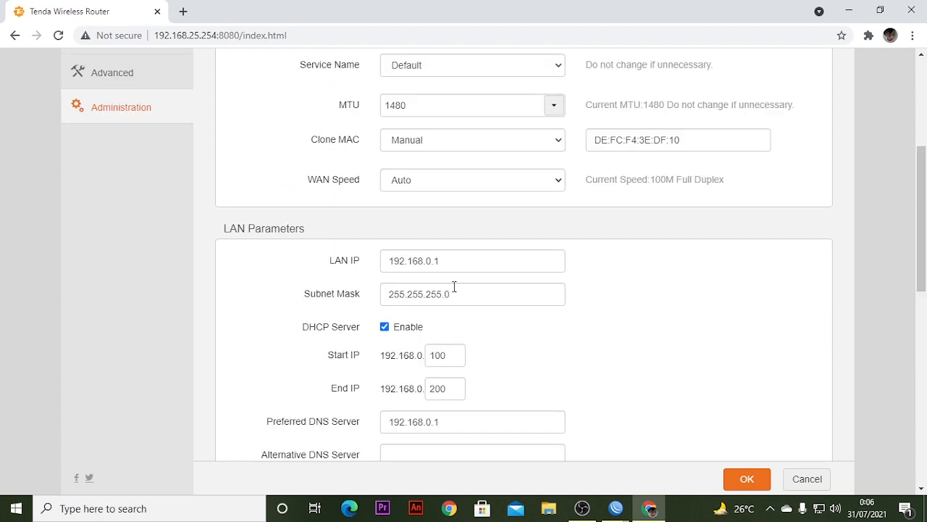
pyautogui.scroll(-4, 453, 290)
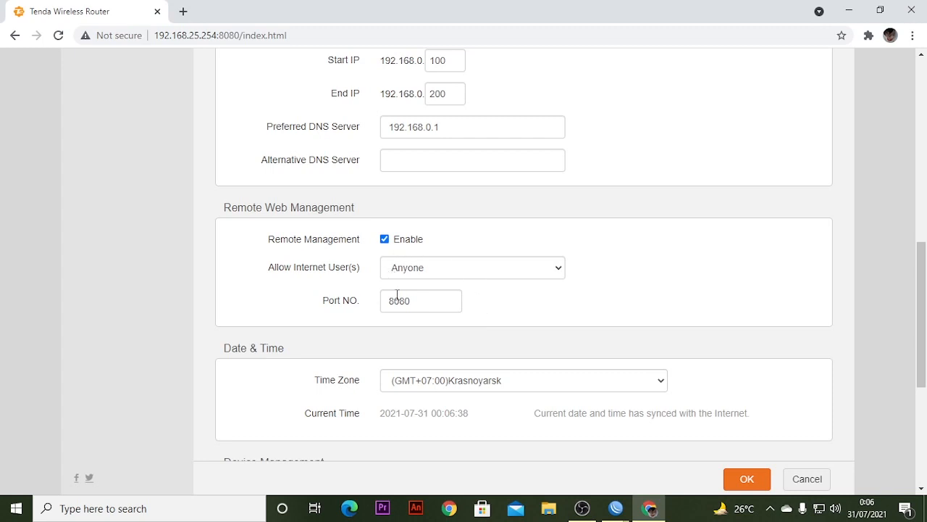
pyautogui.moveTo(417, 303); pyautogui.dragTo(387, 301)
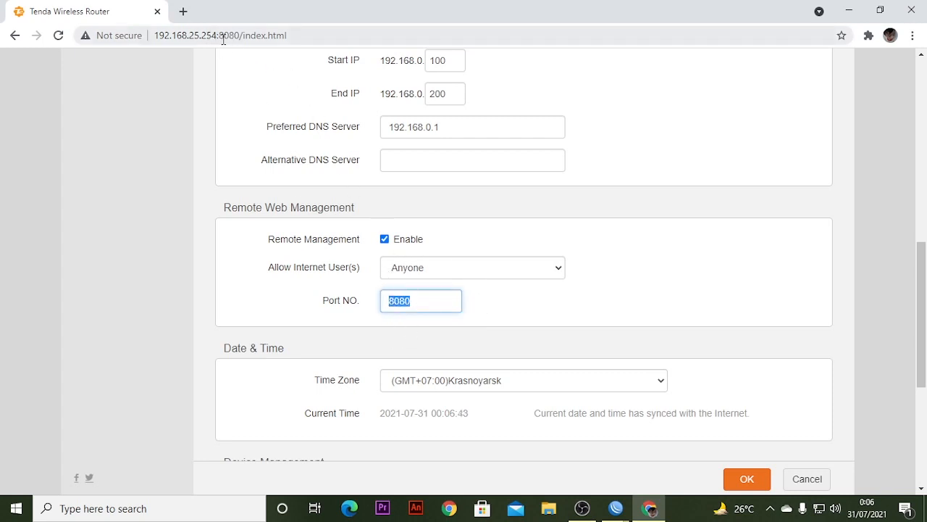
pyautogui.moveTo(220, 36); pyautogui.dragTo(239, 35)
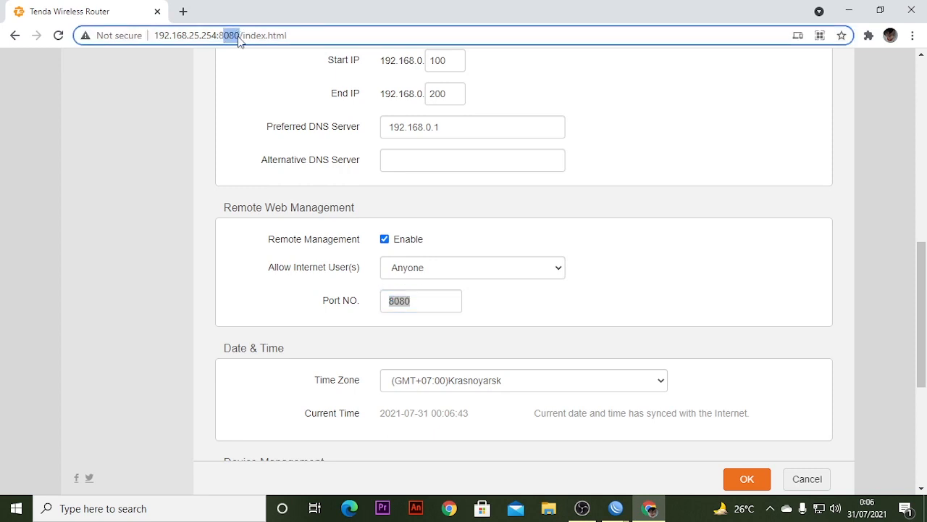
pyautogui.click(414, 302)
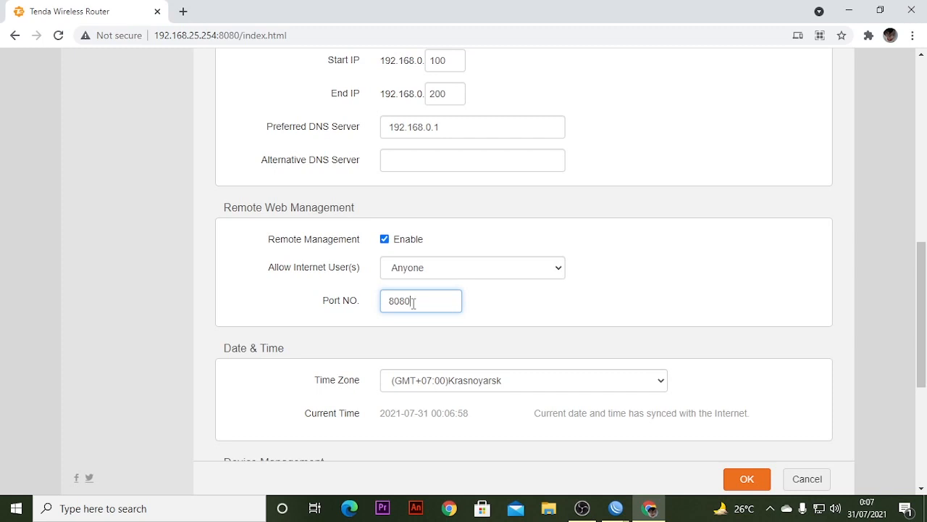
# Change the remote management port to 8088 and save it.
pyautogui.press('BackSpace')
pyautogui.write('8')
pyautogui.scroll(-4, 412, 303)
pyautogui.click(745, 478)
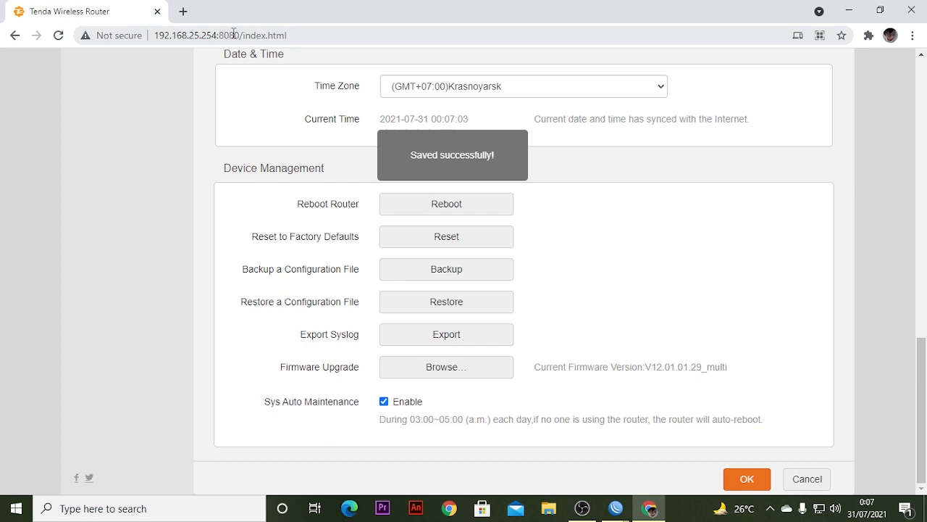
# Reload the router page at the :8088 address and reopen Administration.
pyautogui.moveTo(233, 34); pyautogui.dragTo(365, 34)
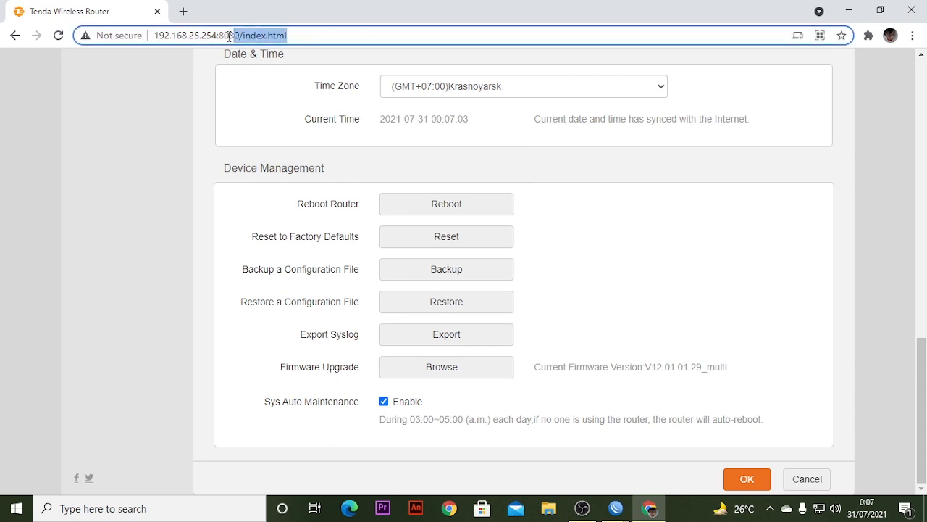
pyautogui.write('8')
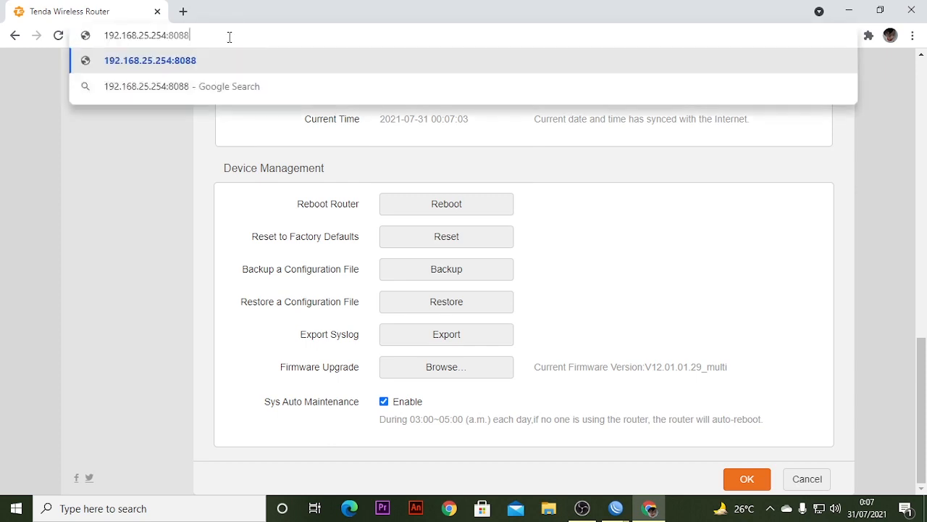
pyautogui.press('Return')
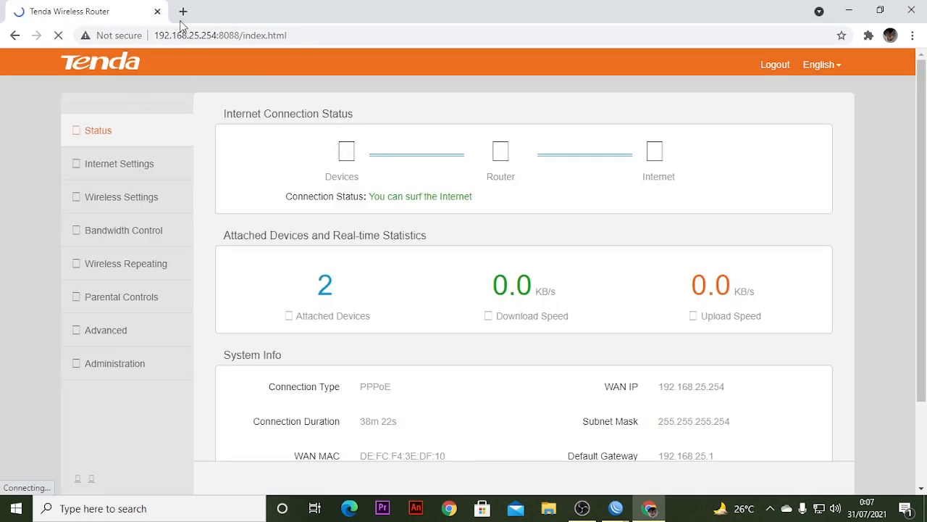
pyautogui.click(112, 362)
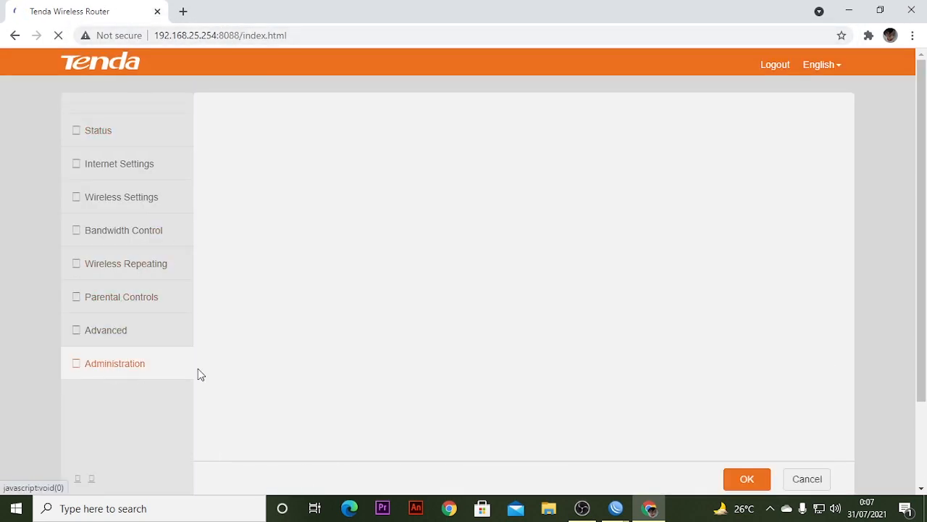
pyautogui.scroll(-8, 514, 352)
pyautogui.scroll(4, 492, 327)
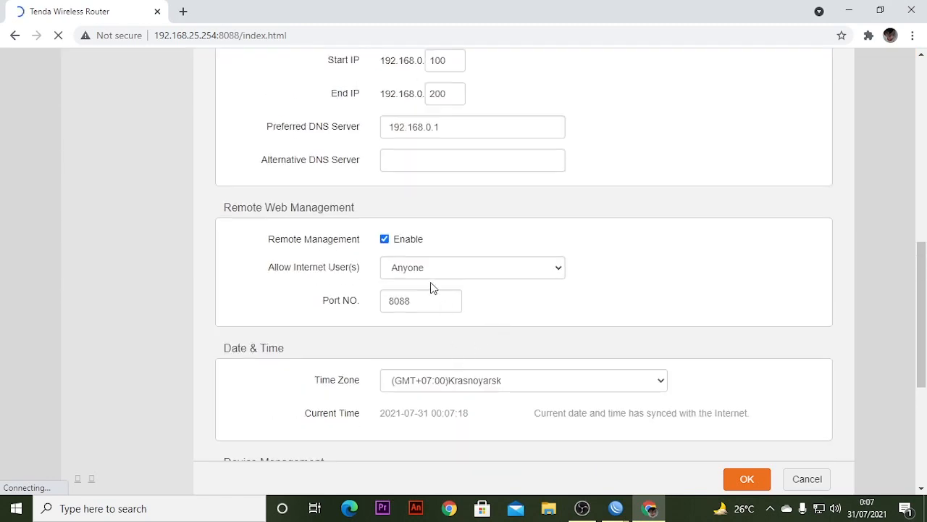
pyautogui.click(484, 392)
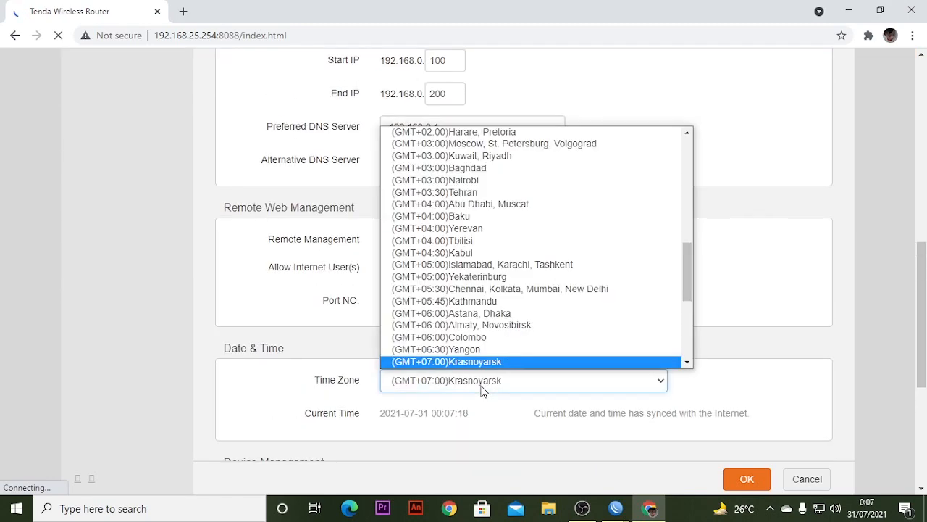
pyautogui.click(483, 387)
pyautogui.scroll(-4, 318, 313)
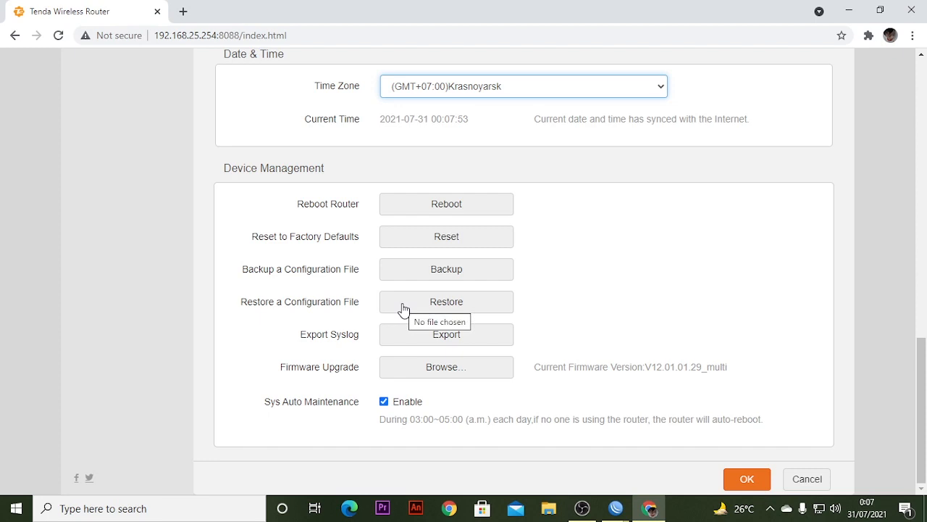
pyautogui.click(421, 271)
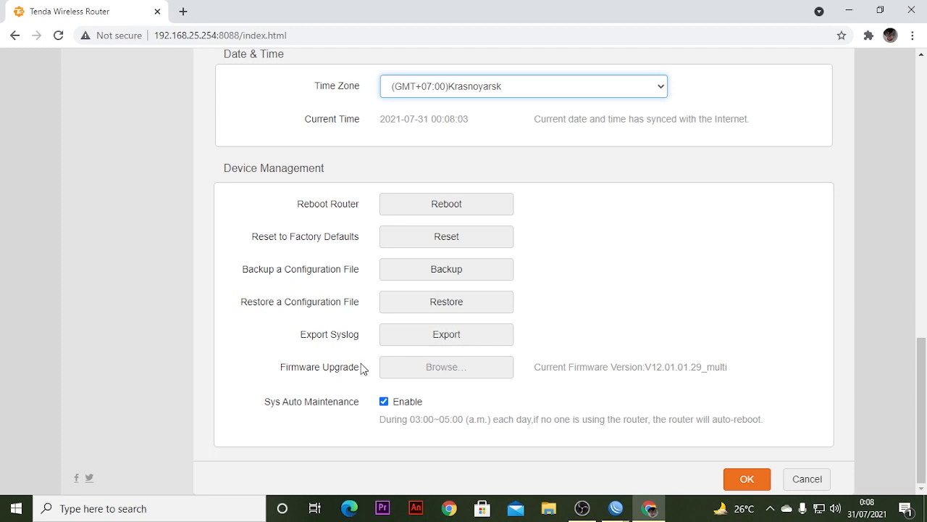
pyautogui.moveTo(754, 374); pyautogui.dragTo(573, 377)
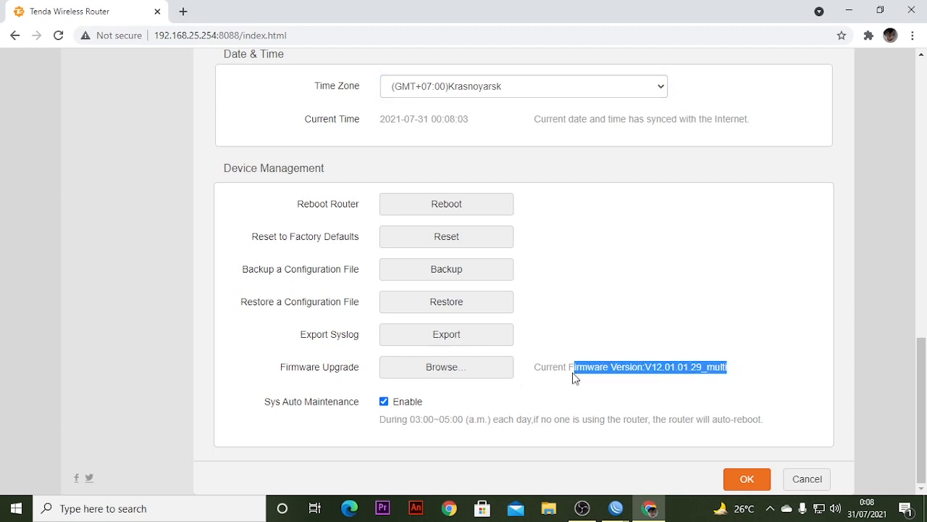
pyautogui.click(432, 370)
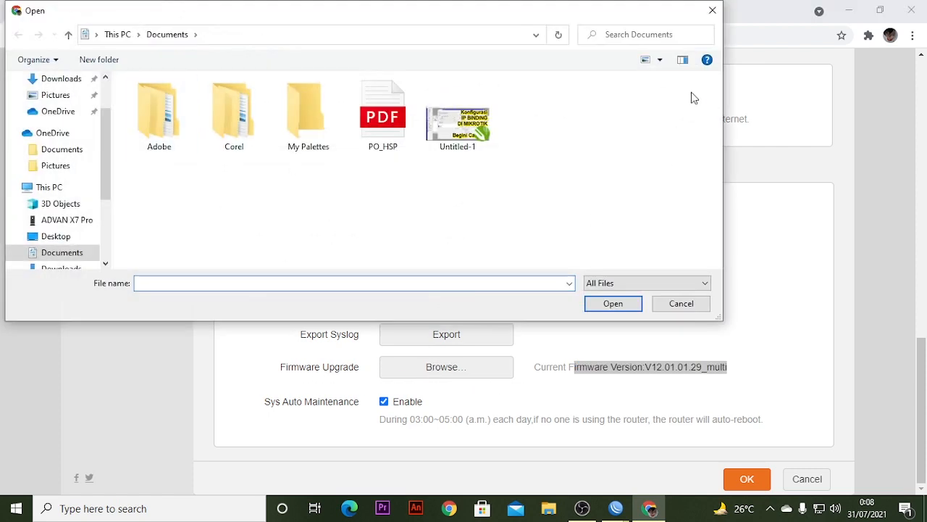
pyautogui.click(713, 10)
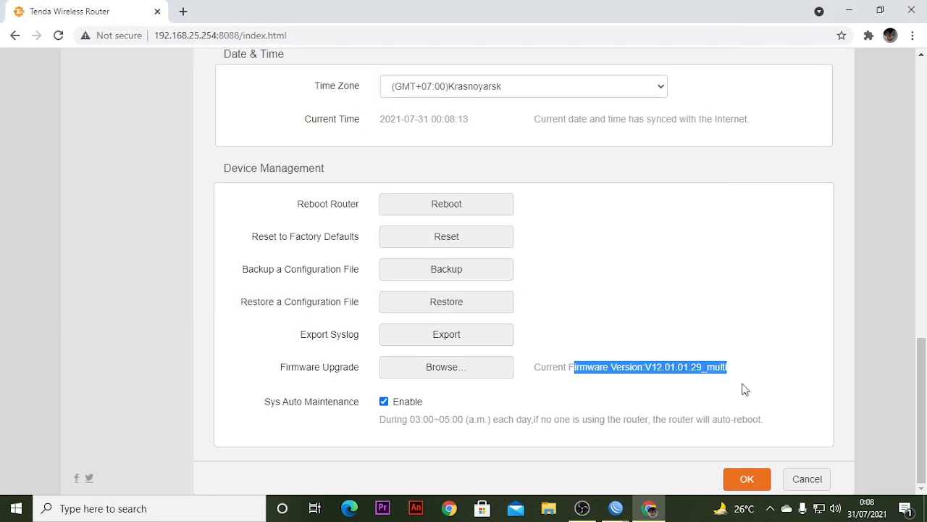
pyautogui.scroll(10, 731, 431)
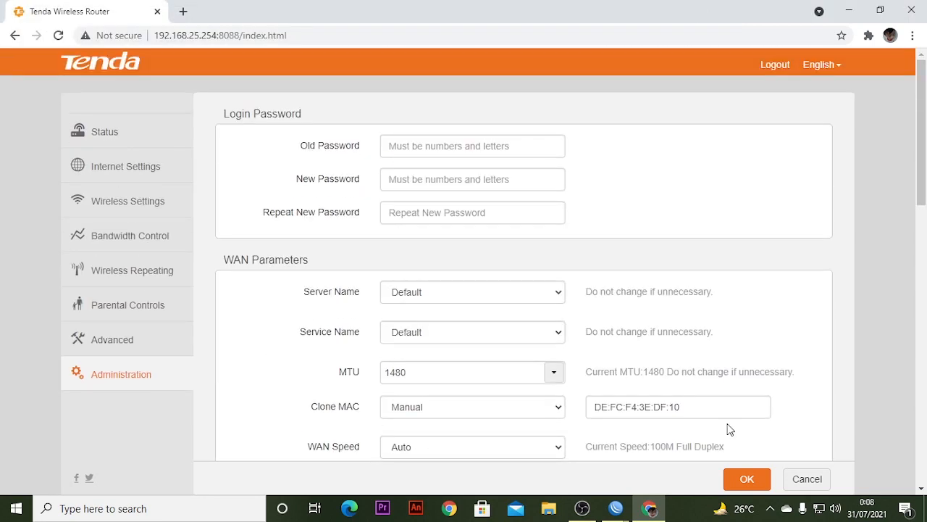